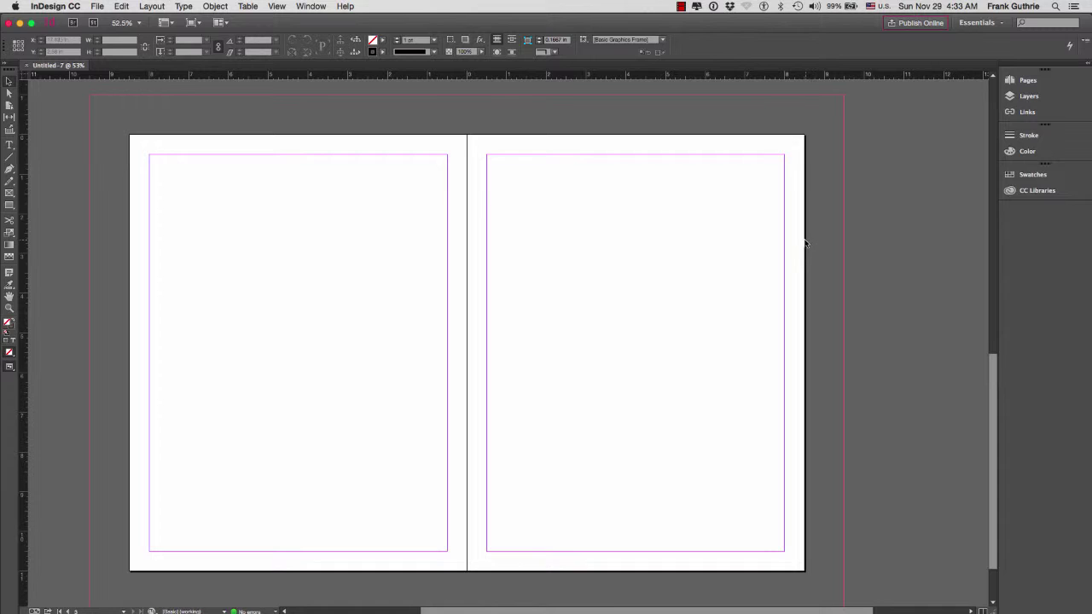
# Go to the document's first page and hide the rulers
pyautogui.moveTo(995, 375); pyautogui.dragTo(995, 130)
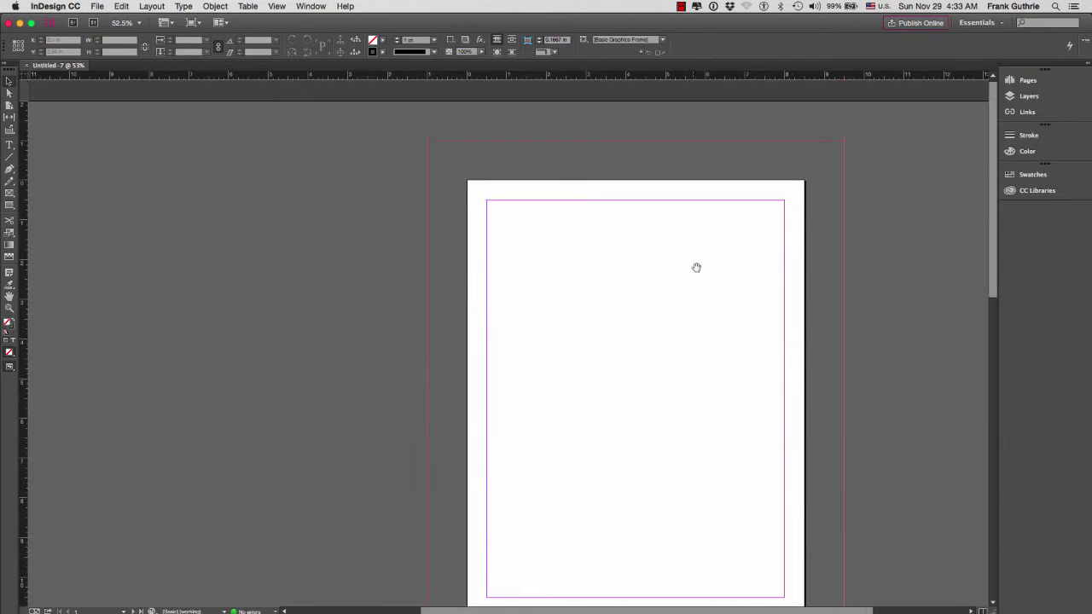
pyautogui.moveTo(698, 266); pyautogui.dragTo(554, 199)
pyautogui.press('super+r')
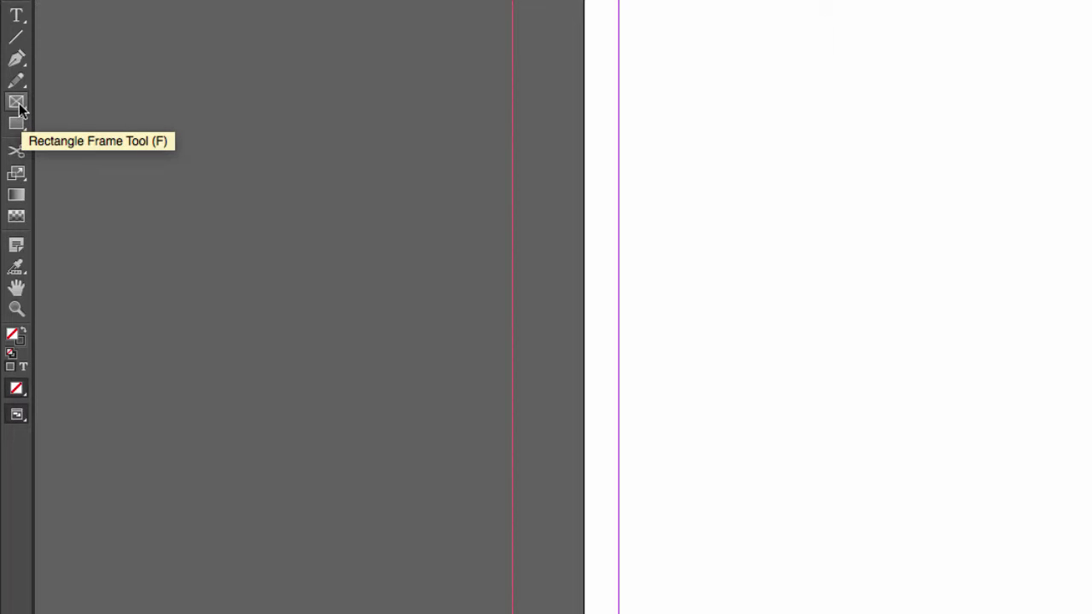
pyautogui.click(18, 106)
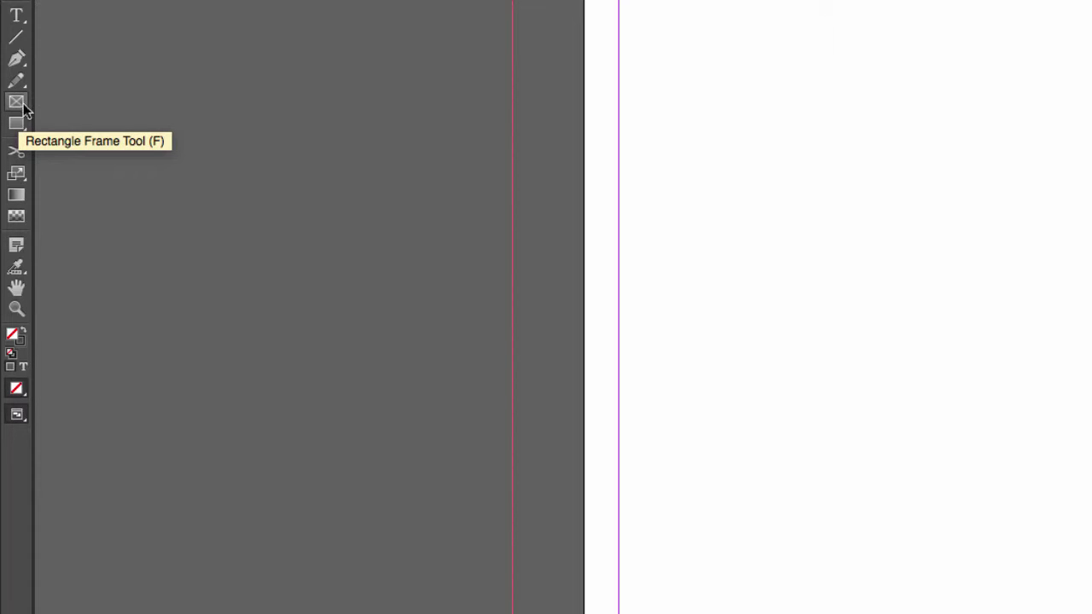
pyautogui.click(20, 104)
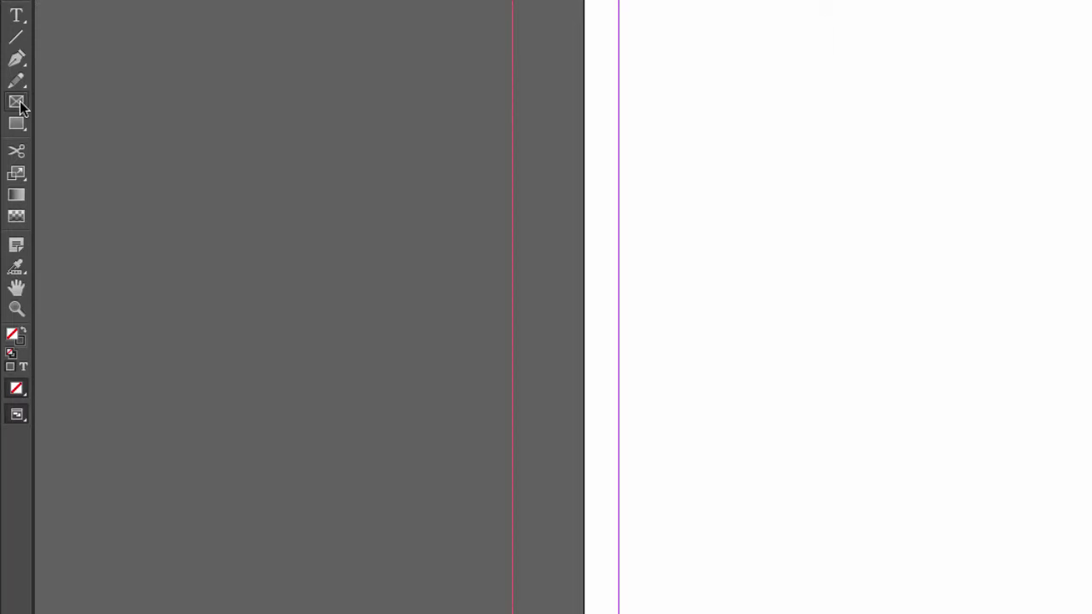
pyautogui.click(20, 104)
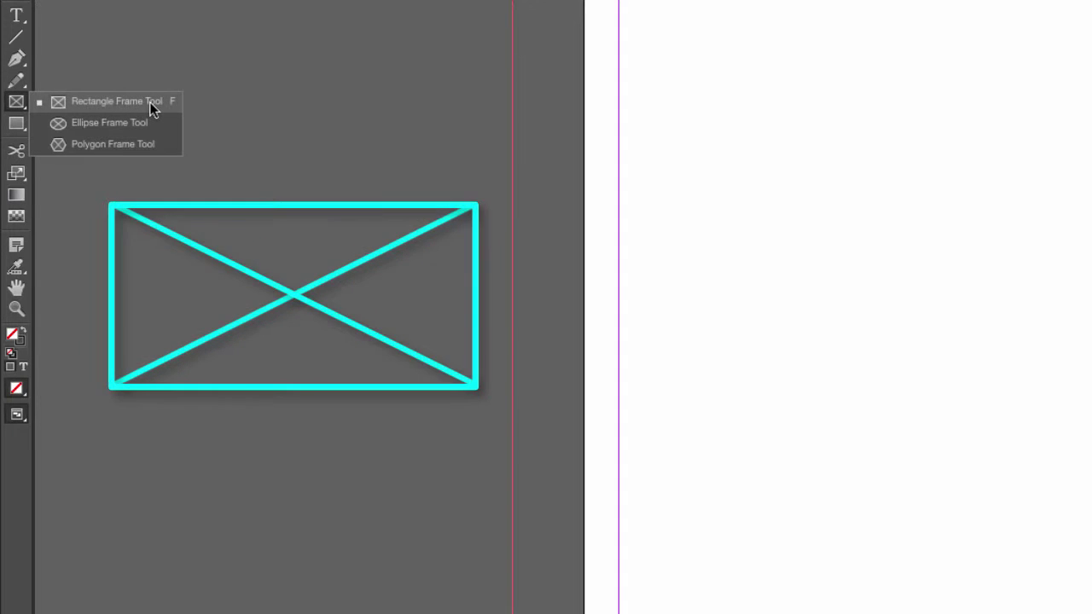
pyautogui.click(156, 144)
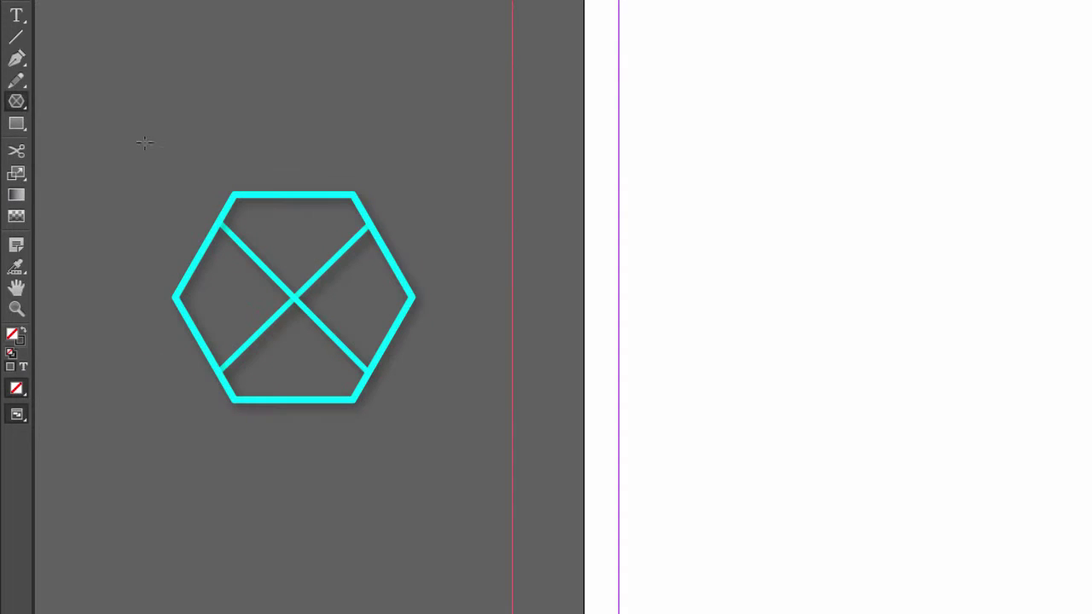
pyautogui.click(16, 124)
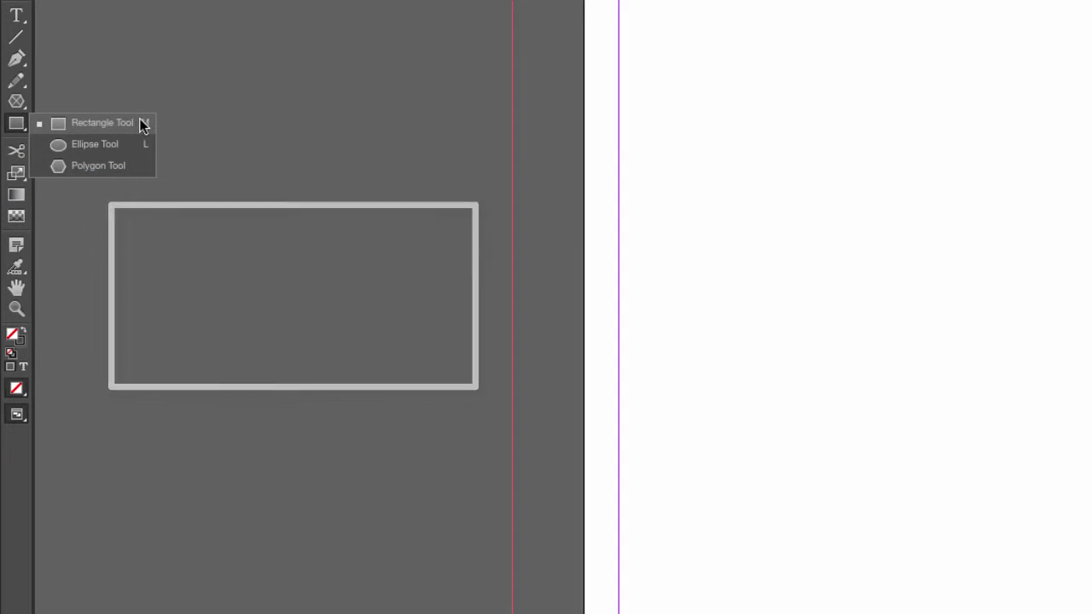
pyautogui.click(133, 161)
# Draw an empty rectangular frame about 6.26 in wide and 9.1 in high inside the first page's margins
pyautogui.click(18, 103)
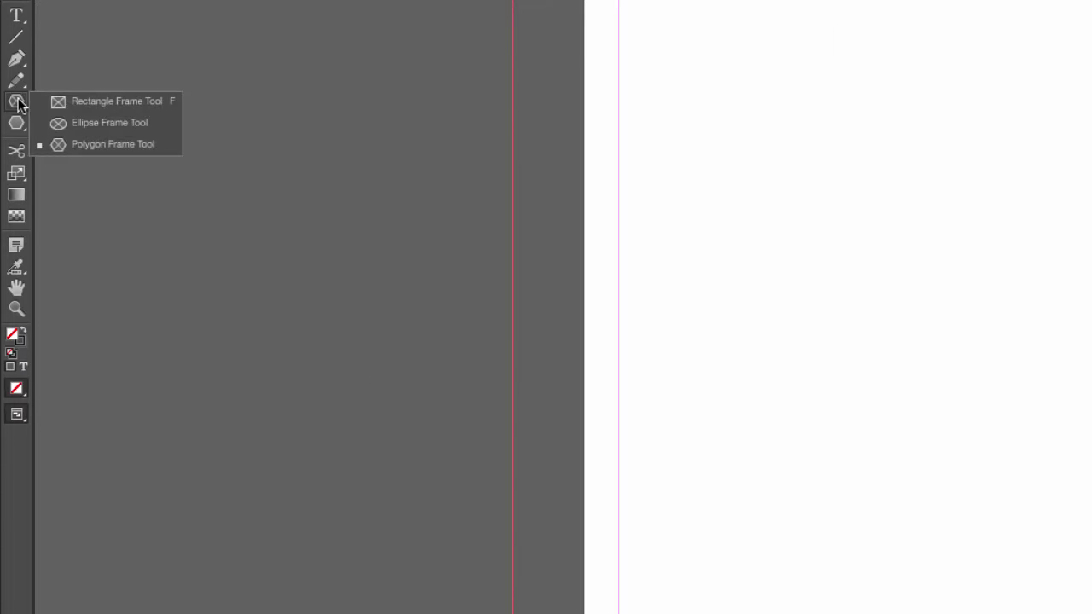
pyautogui.click(74, 99)
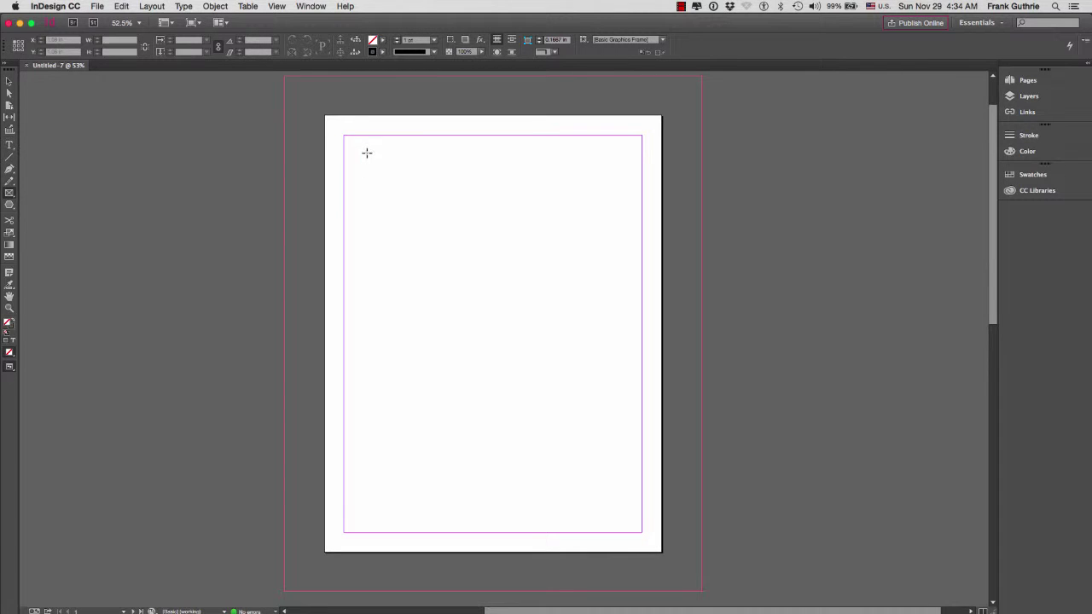
pyautogui.moveTo(369, 151)
pyautogui.mouseDown()
pyautogui.moveTo(433, 249)
pyautogui.moveTo(605, 435)
pyautogui.moveTo(618, 511)
pyautogui.mouseUp()
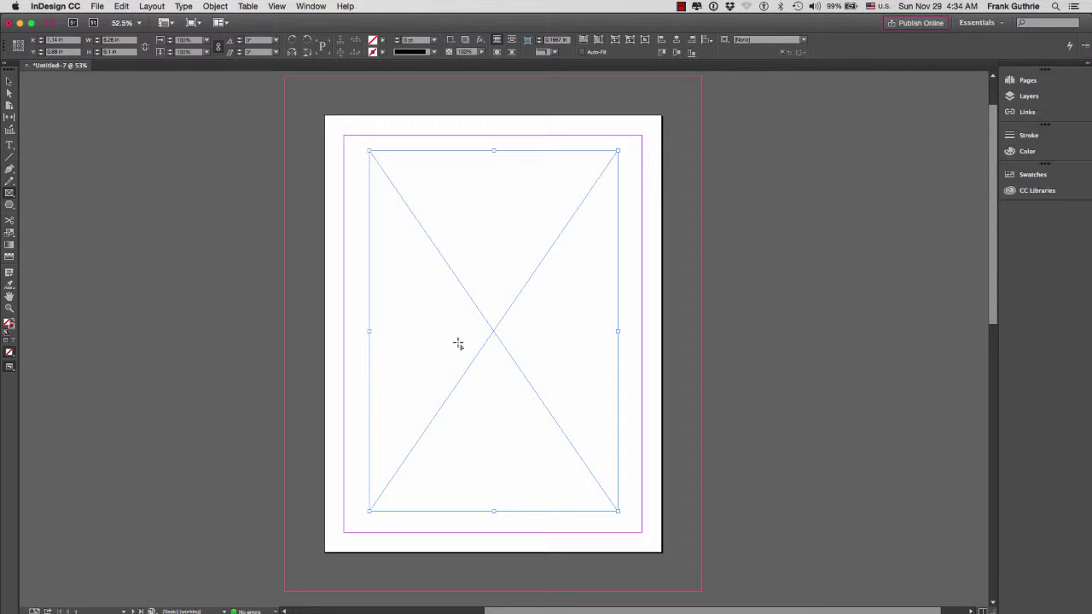
# Enlarge the rectangular frame to about 6.94 by 9.34 in and center it within the page margins
pyautogui.click(9, 81)
pyautogui.moveTo(493, 151); pyautogui.dragTo(493, 140)
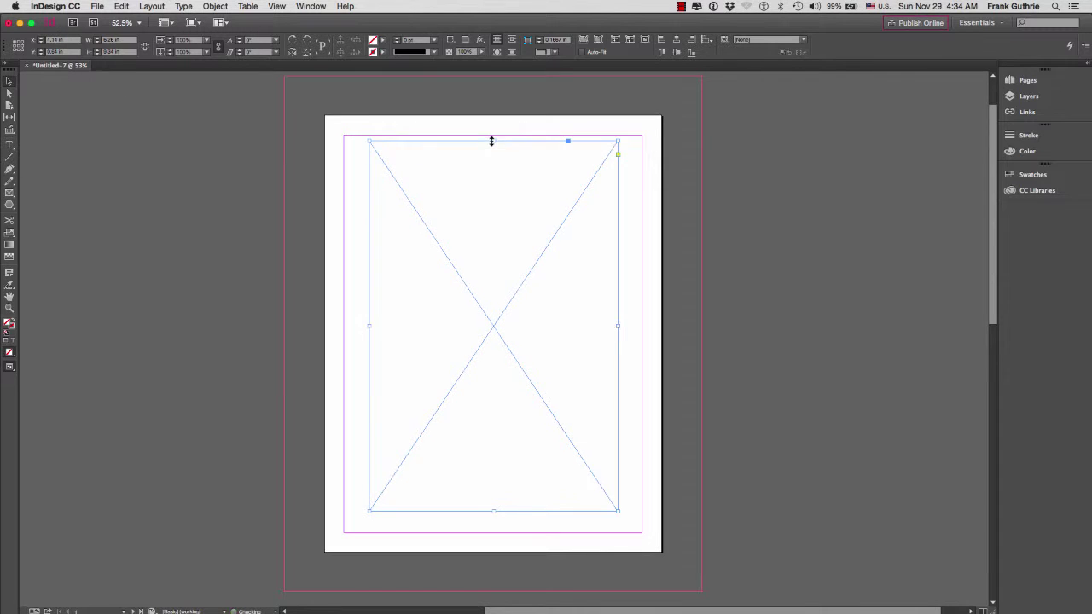
pyautogui.moveTo(368, 325); pyautogui.dragTo(355, 326)
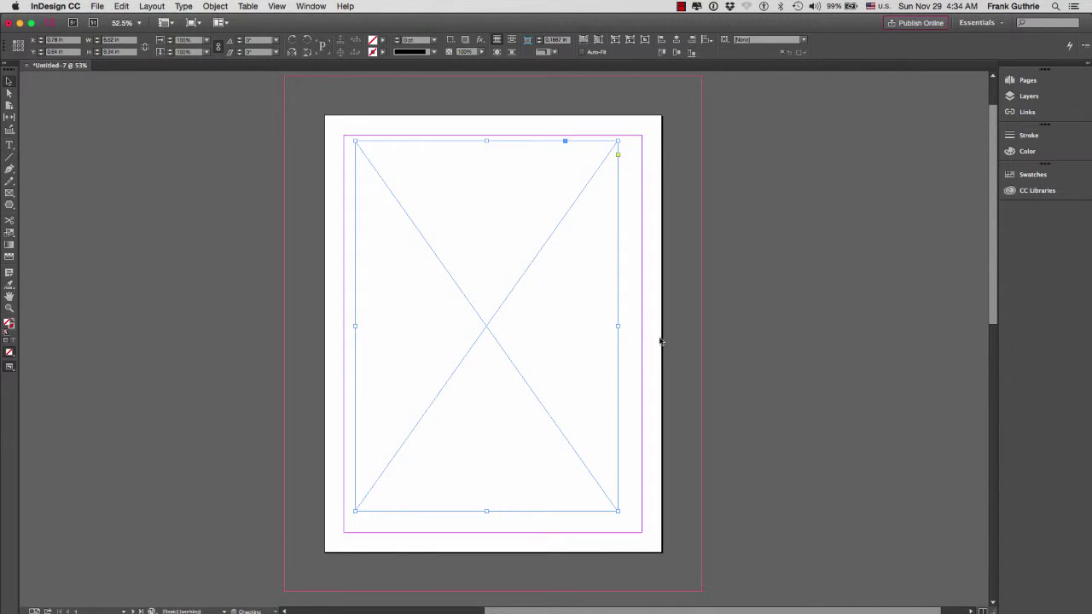
pyautogui.moveTo(618, 327); pyautogui.dragTo(631, 327)
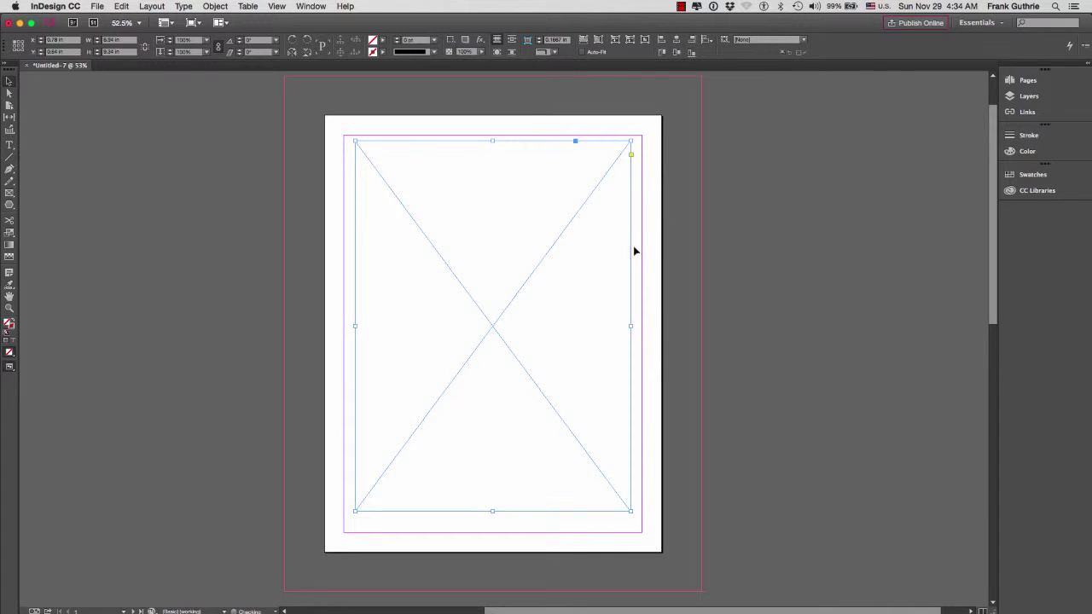
pyautogui.moveTo(632, 253)
pyautogui.mouseDown()
pyautogui.moveTo(606, 232)
pyautogui.moveTo(631, 260)
pyautogui.mouseUp()
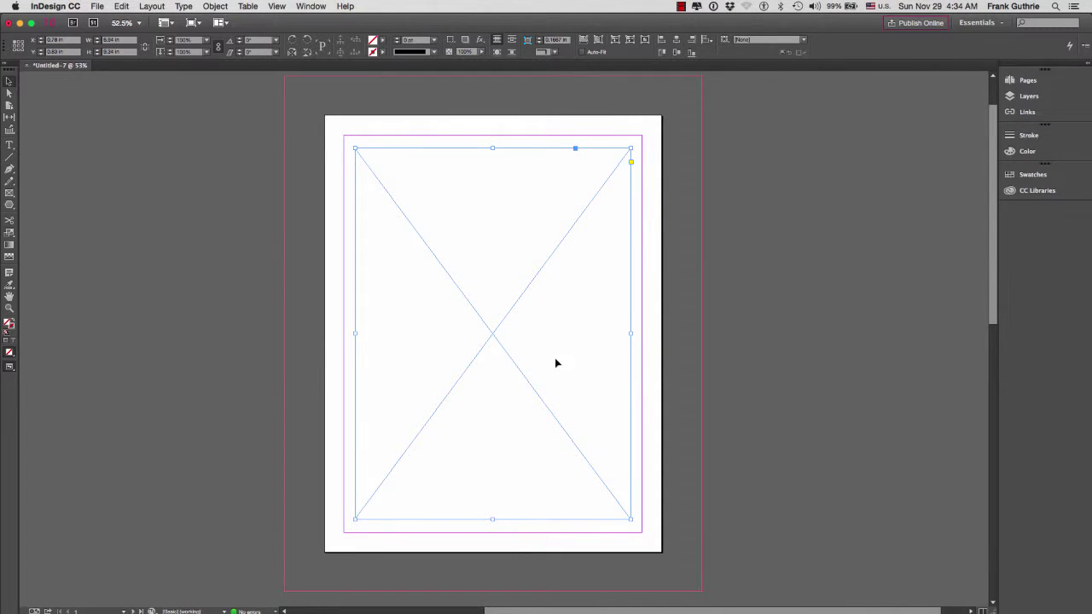
# Place the Mad Monkey PSD portrait bearing the artist's name from the PAGES PROJECT folder into the selected frame
pyautogui.click(97, 6)
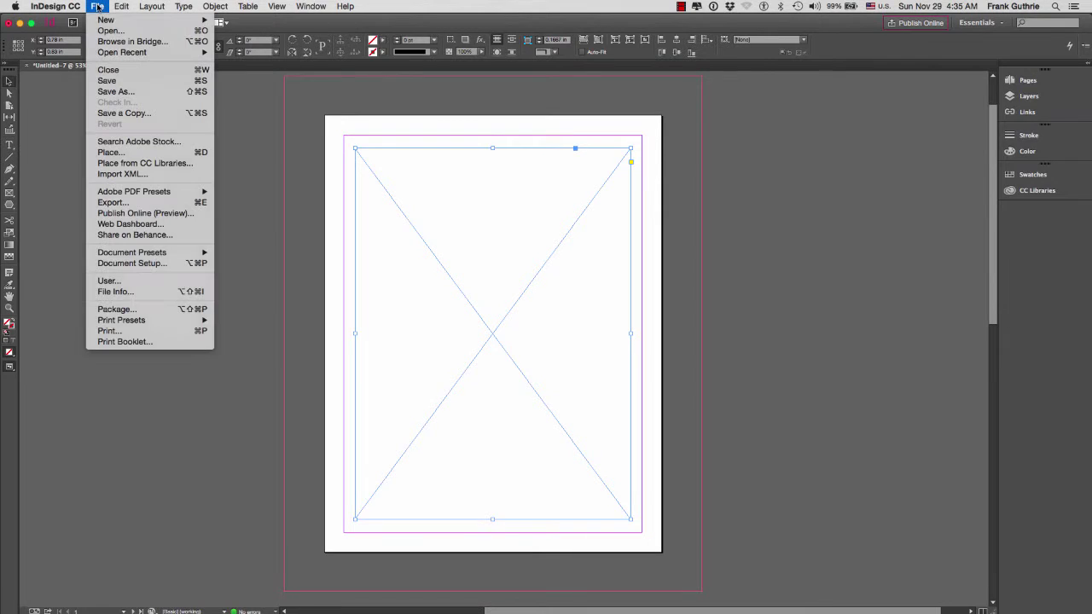
pyautogui.click(121, 154)
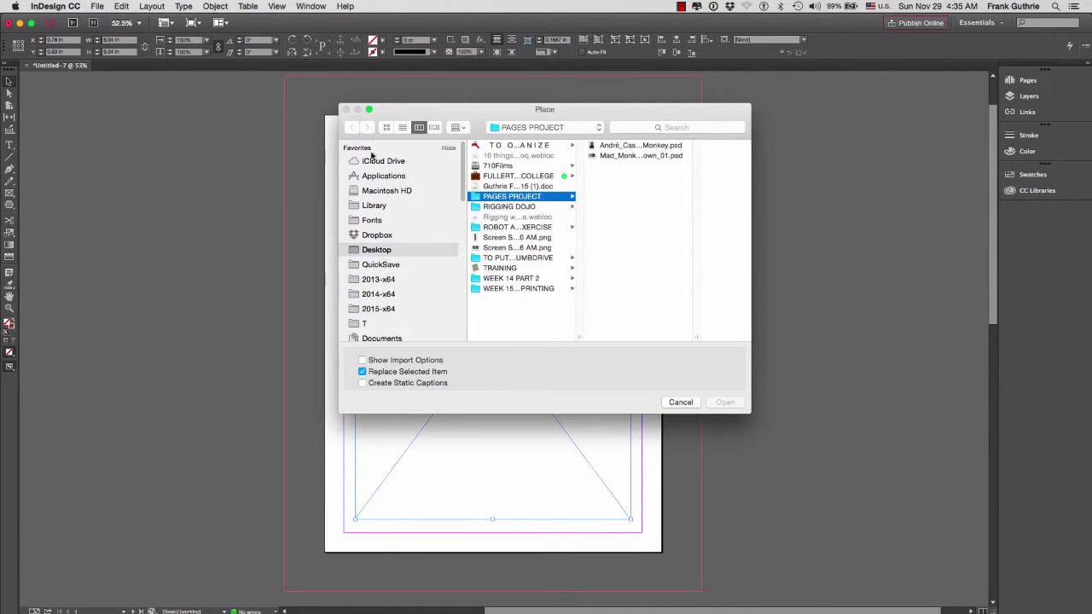
pyautogui.click(620, 148)
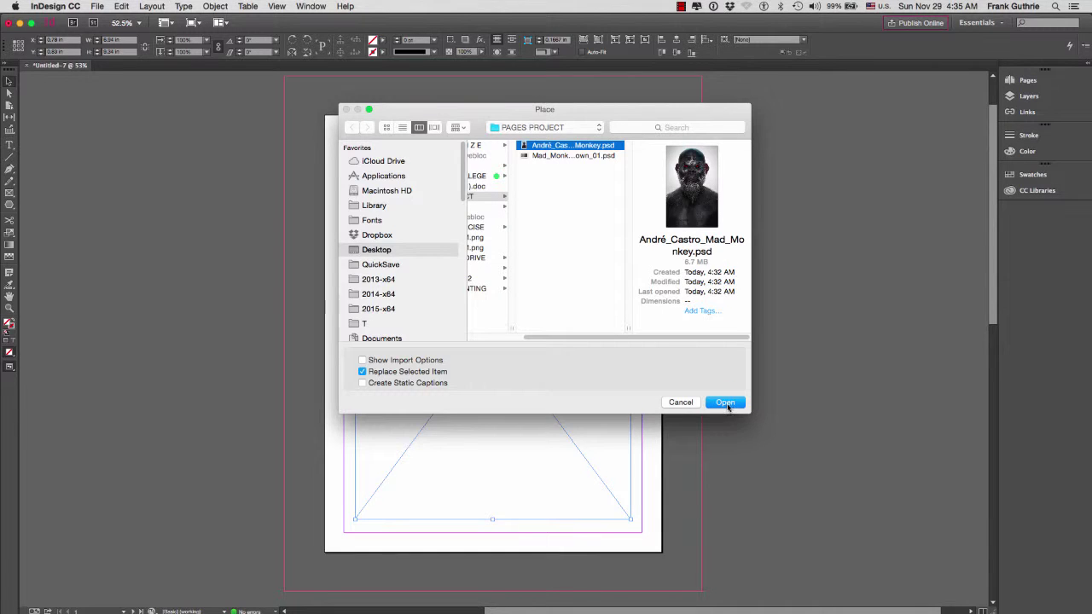
pyautogui.click(725, 403)
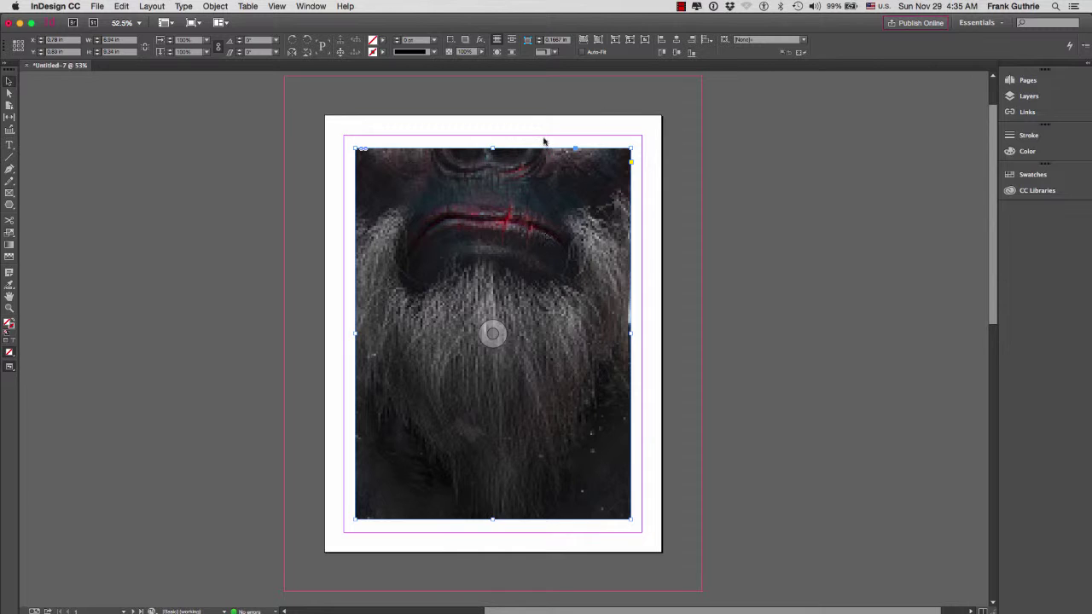
# Reposition the placed image inside its frame so the head and eyes fill the visible area
pyautogui.moveTo(492, 335); pyautogui.dragTo(568, 296)
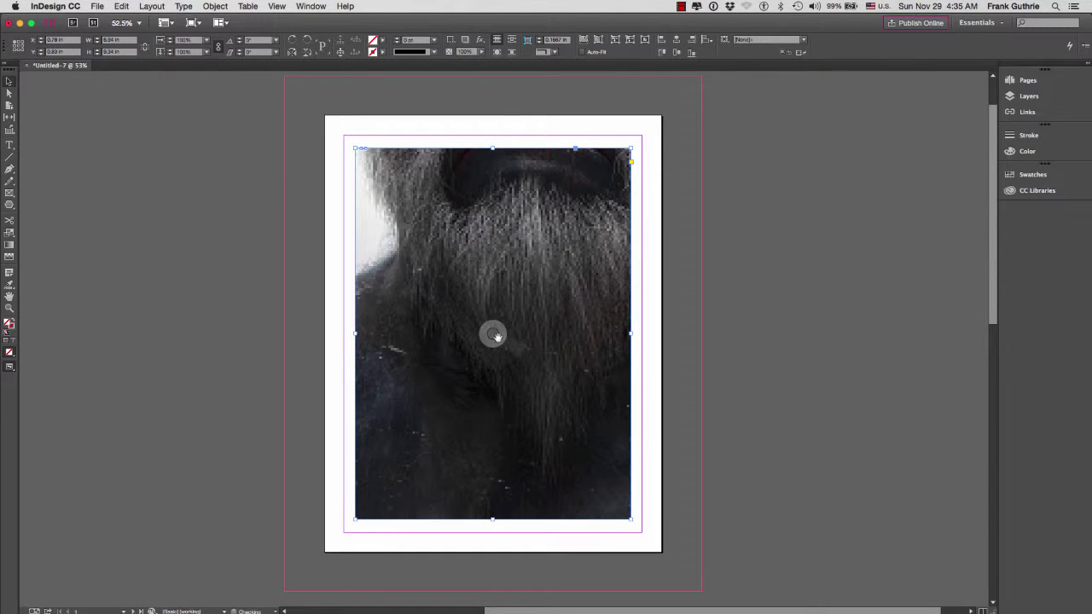
pyautogui.moveTo(496, 335); pyautogui.dragTo(453, 492)
pyautogui.moveTo(490, 340); pyautogui.dragTo(494, 490)
pyautogui.moveTo(491, 340)
pyautogui.mouseDown()
pyautogui.moveTo(500, 461)
pyautogui.moveTo(492, 340)
pyautogui.mouseUp()
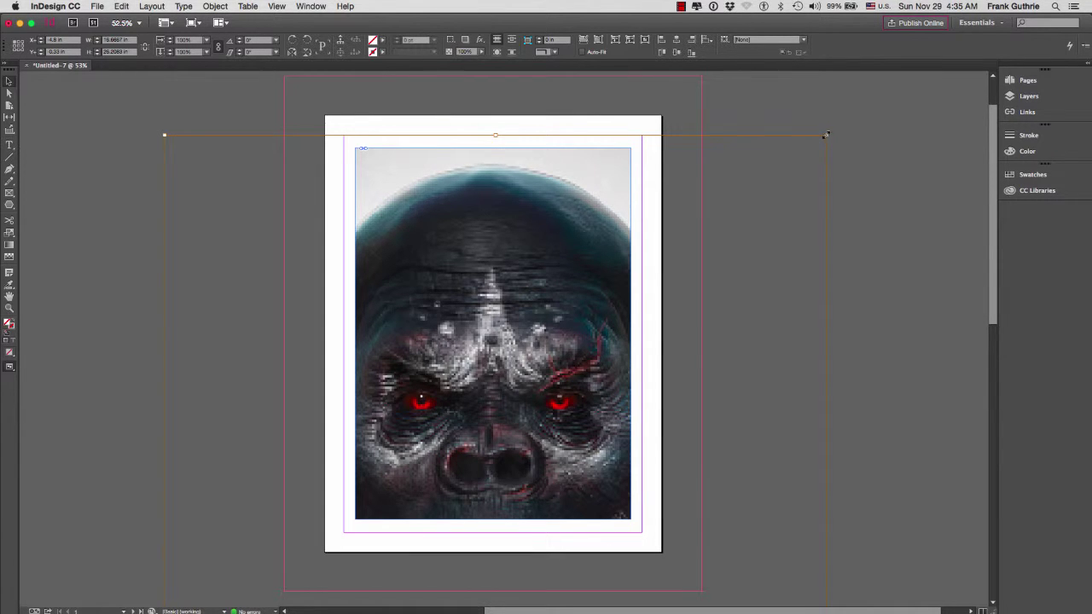
# Scale the placed image proportionally to about 66% and reposition it so the face and beard fill the frame
pyautogui.moveTo(826, 134); pyautogui.dragTo(554, 467)
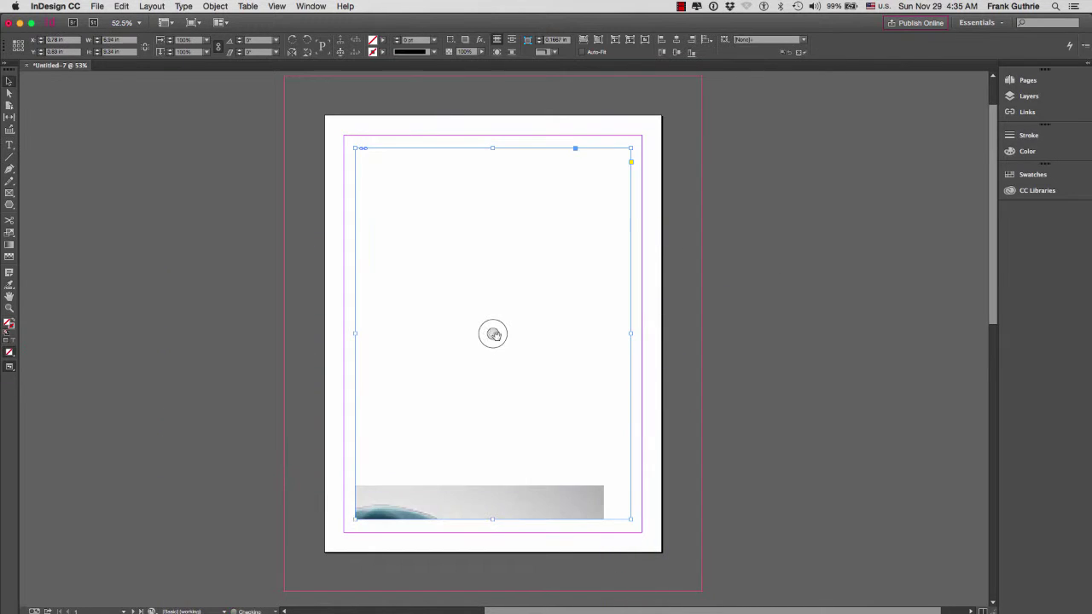
pyautogui.moveTo(493, 333); pyautogui.dragTo(565, 127)
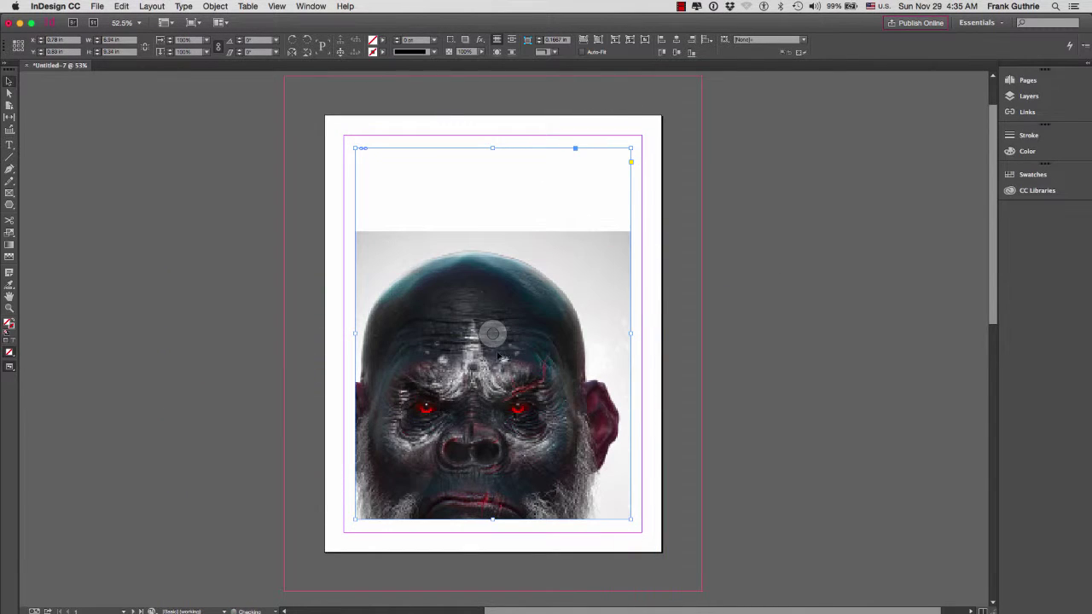
pyautogui.moveTo(495, 335); pyautogui.dragTo(522, 190)
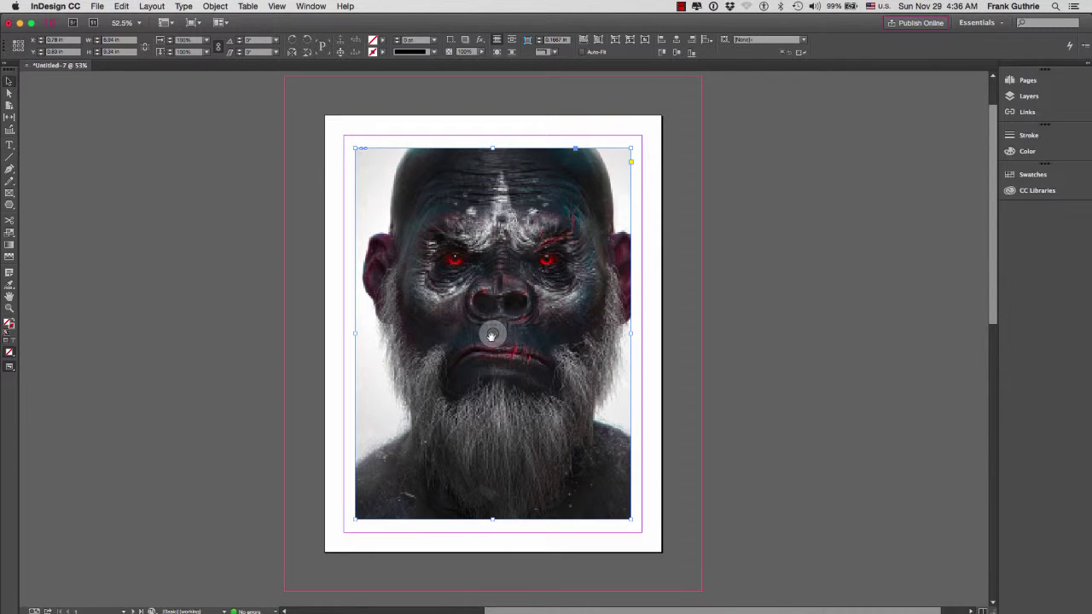
pyautogui.moveTo(492, 335); pyautogui.dragTo(493, 333)
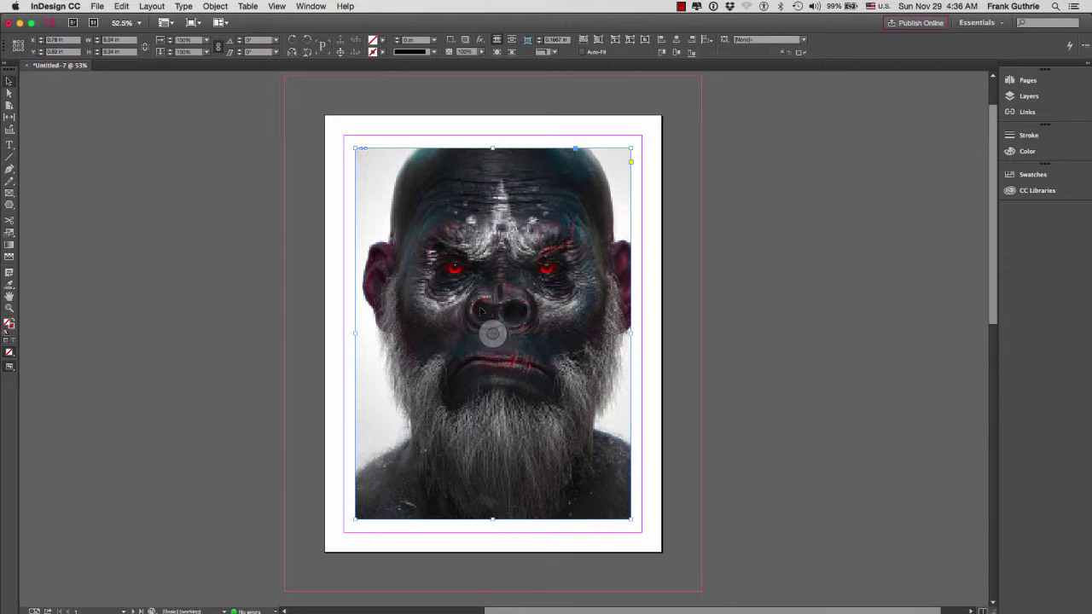
# Scale the image content proportionally to about 43% and center the head and shoulders within the frame
pyautogui.click(493, 333)
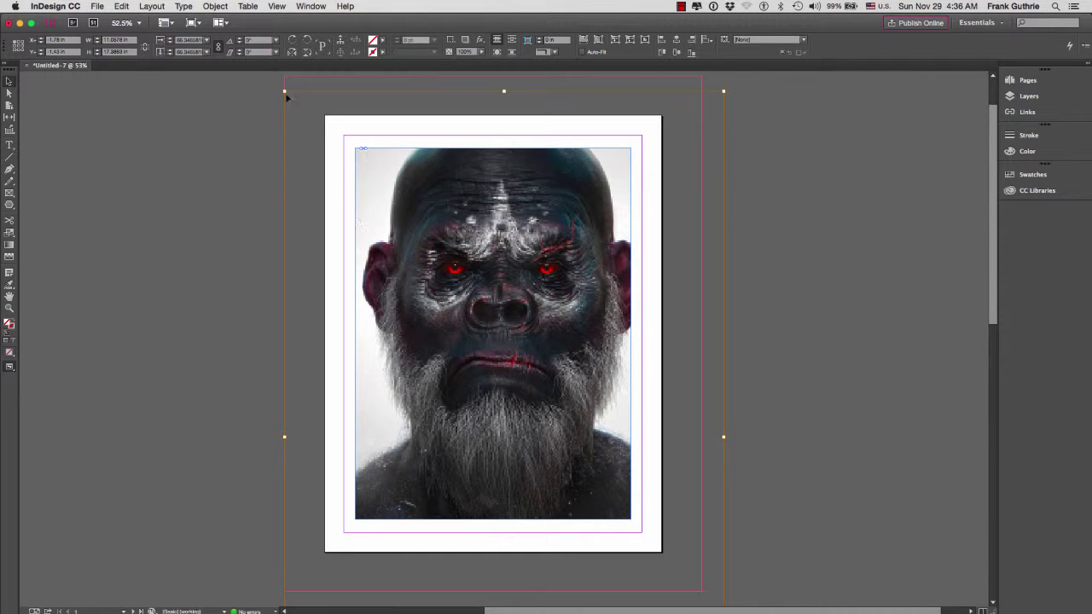
pyautogui.moveTo(285, 91); pyautogui.dragTo(349, 193)
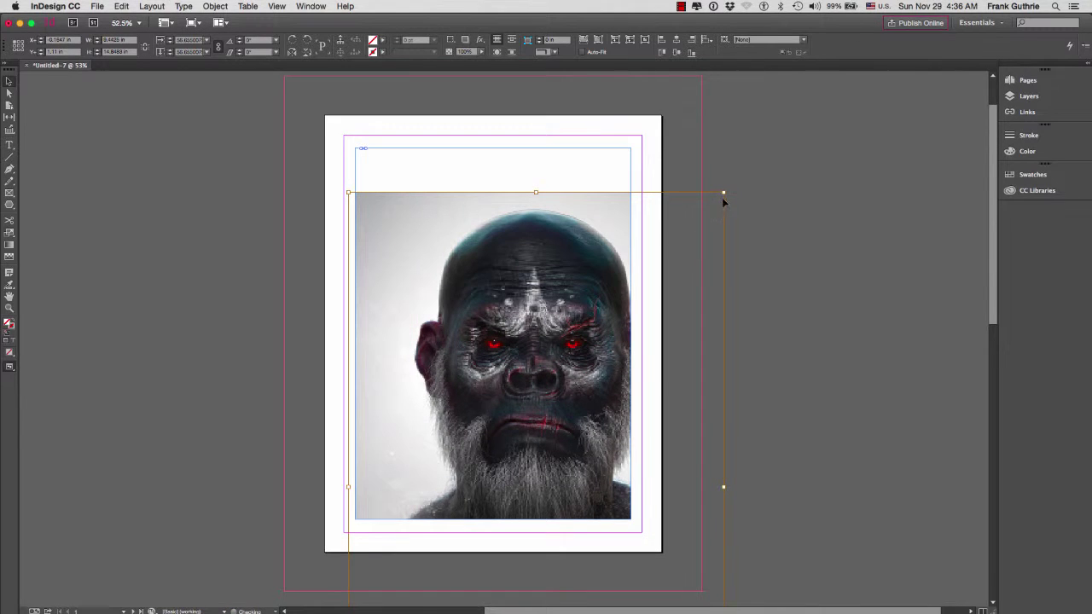
pyautogui.moveTo(723, 194); pyautogui.dragTo(598, 332)
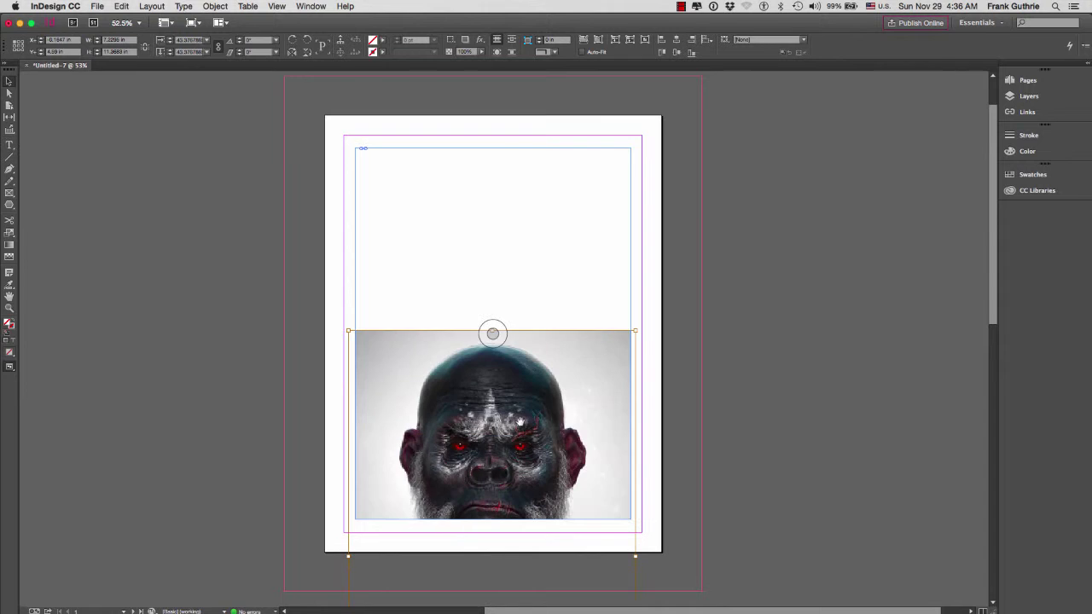
pyautogui.moveTo(492, 334); pyautogui.dragTo(498, 127)
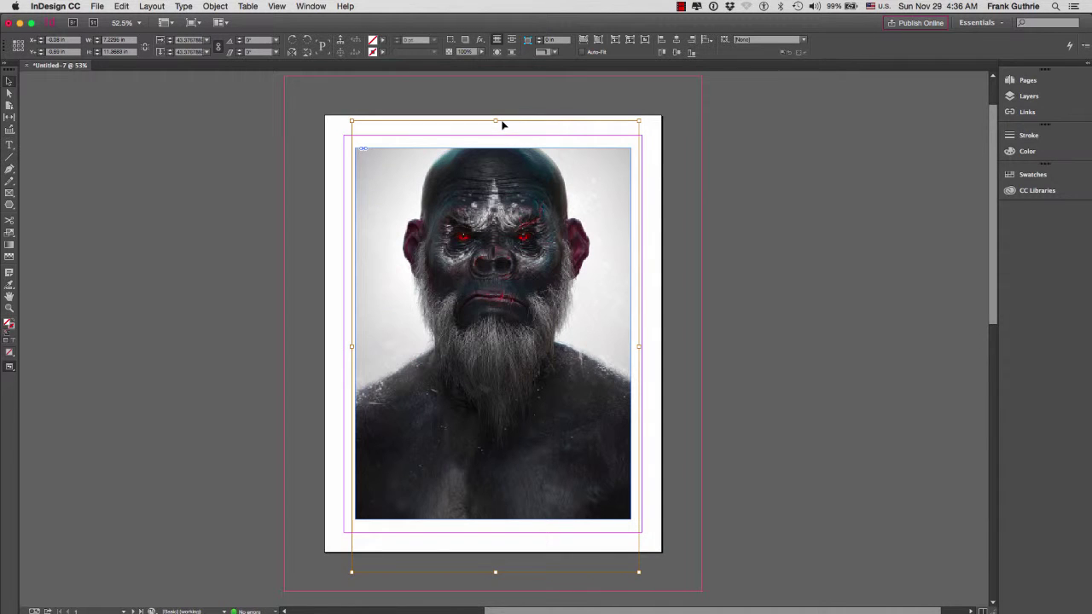
pyautogui.moveTo(492, 333); pyautogui.dragTo(492, 354)
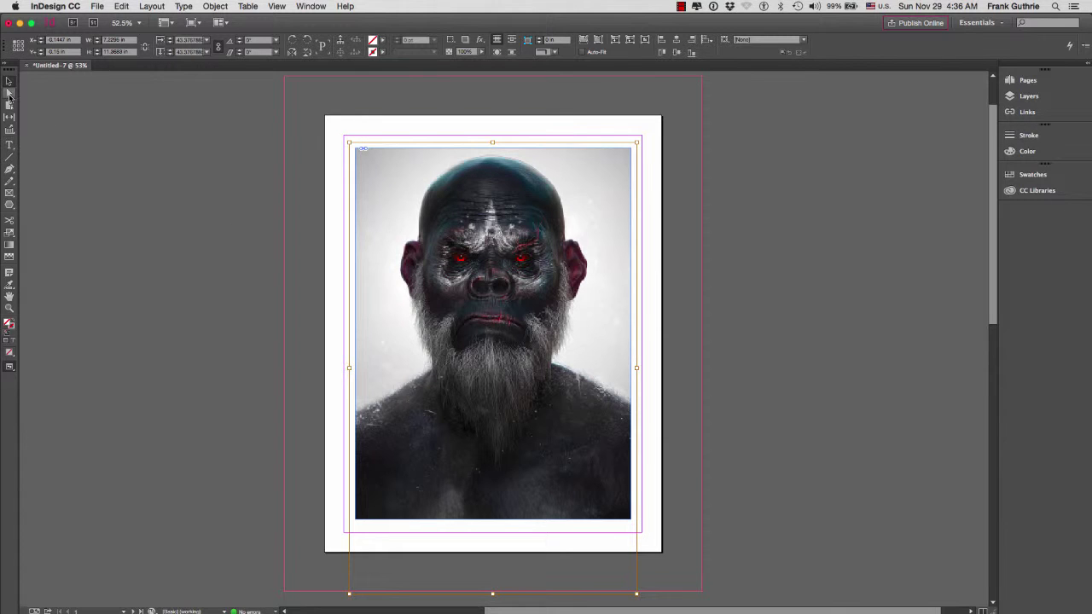
# Reselect the image content with the Direct Selection tool and scale it proportionally to about 6 in wide
pyautogui.click(7, 95)
pyautogui.click(219, 314)
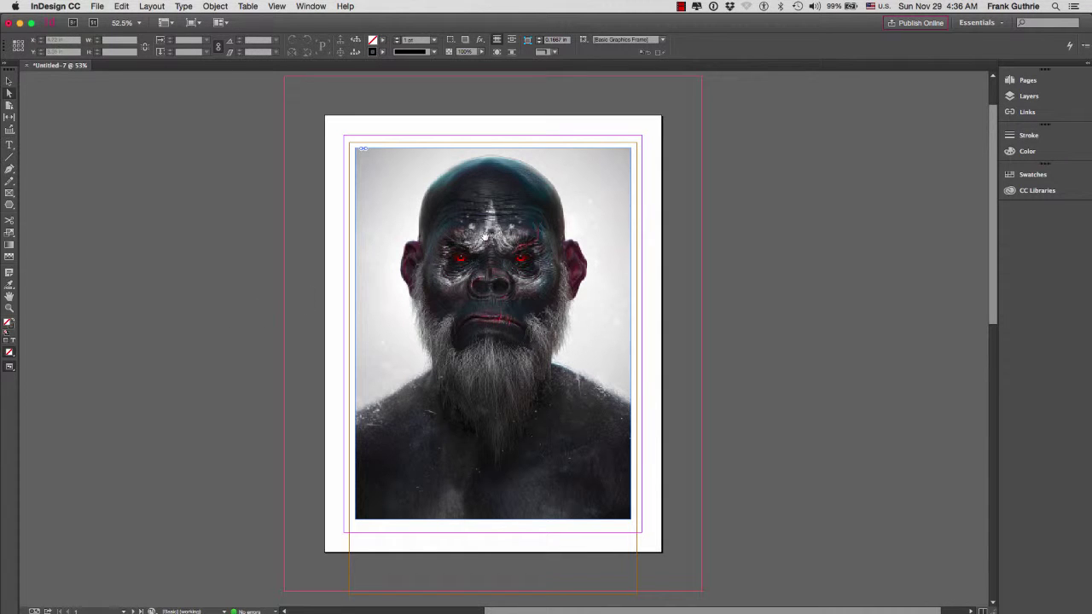
pyautogui.click(512, 232)
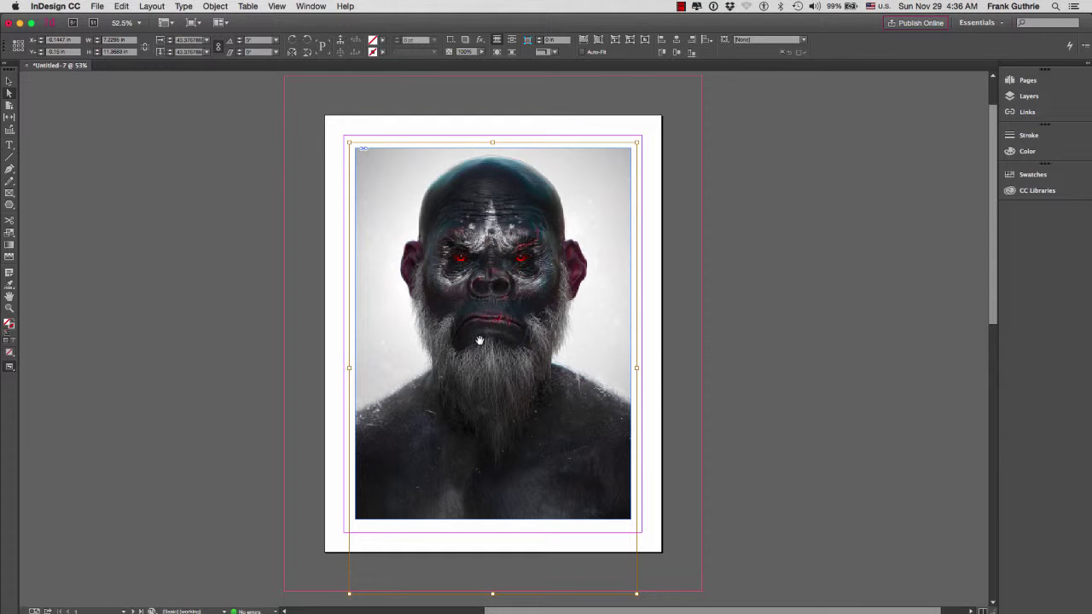
pyautogui.moveTo(636, 142)
pyautogui.mouseDown()
pyautogui.moveTo(663, 105)
pyautogui.moveTo(637, 142)
pyautogui.mouseUp()
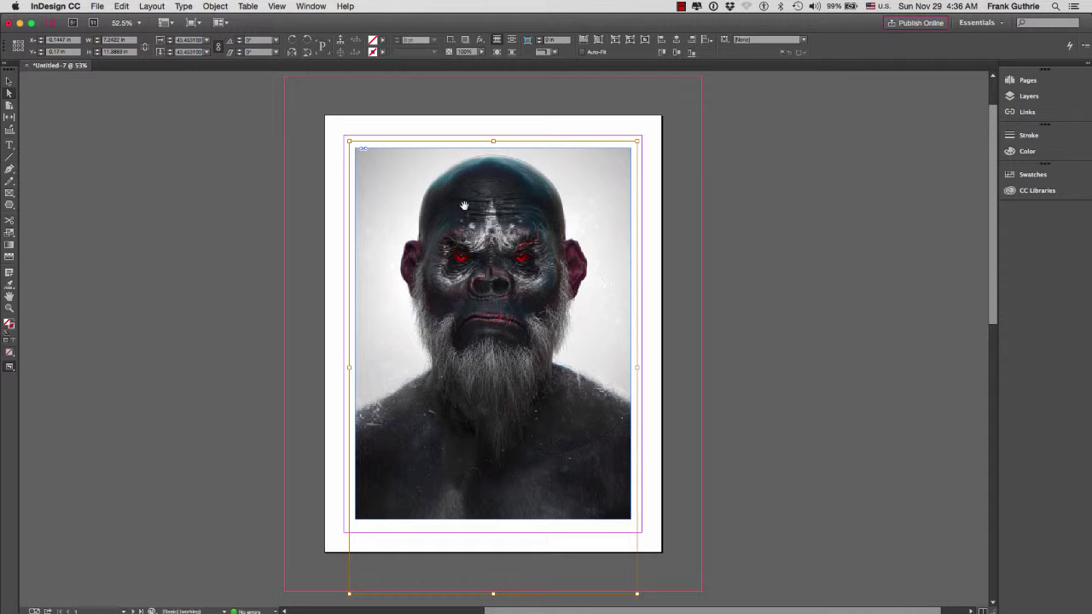
pyautogui.moveTo(638, 139); pyautogui.dragTo(587, 220)
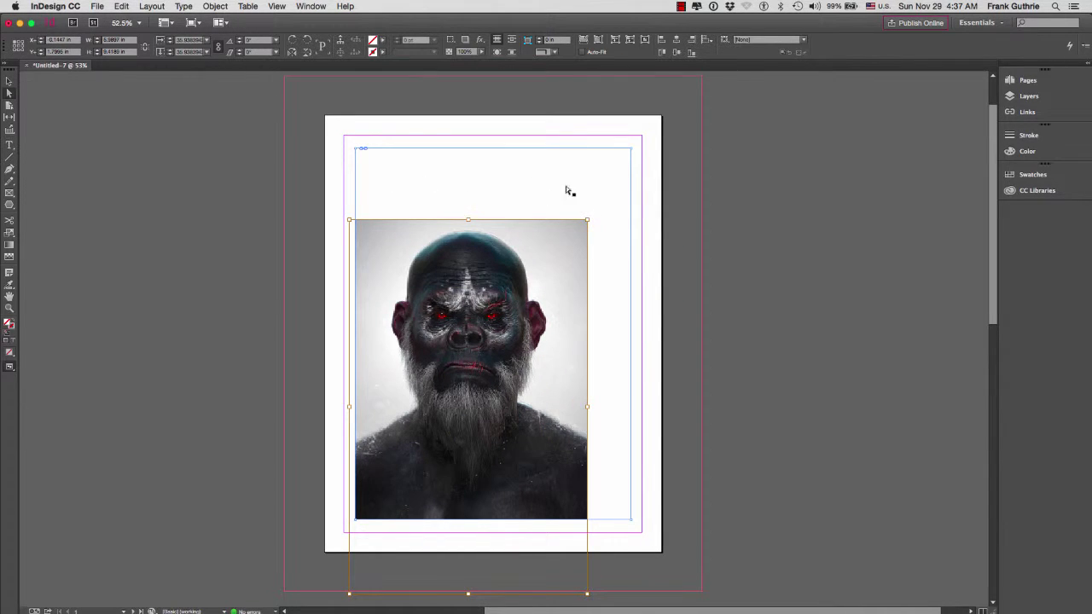
# Enlarge the image content proportionally to about 13.6 in wide and reposition it to show the face in the frame
pyautogui.moveTo(587, 220); pyautogui.dragTo(715, 91)
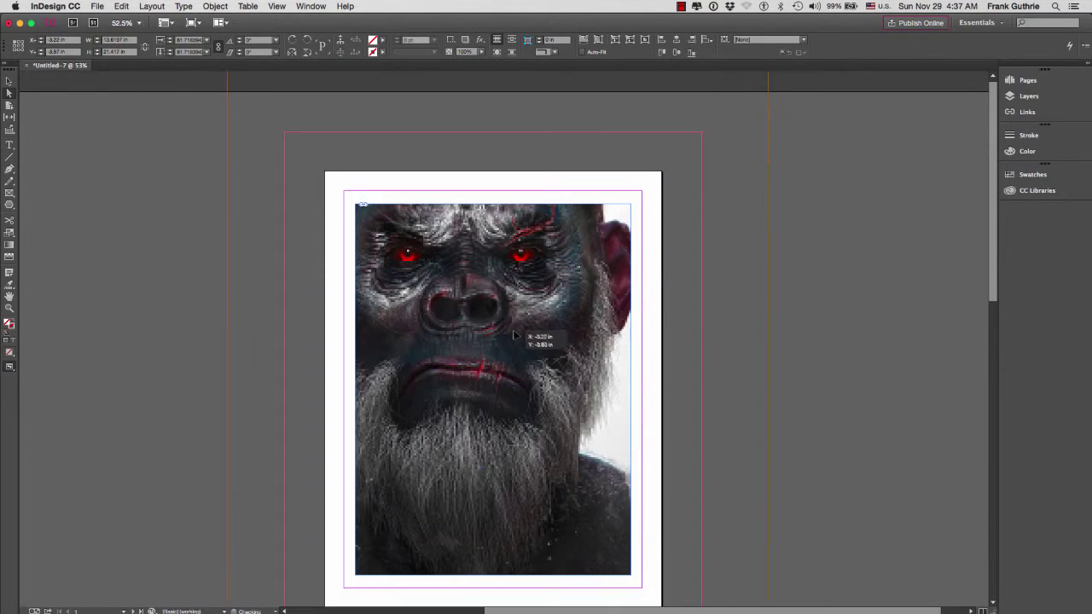
pyautogui.moveTo(516, 333); pyautogui.dragTo(546, 339)
pyautogui.moveTo(512, 294); pyautogui.dragTo(433, 372)
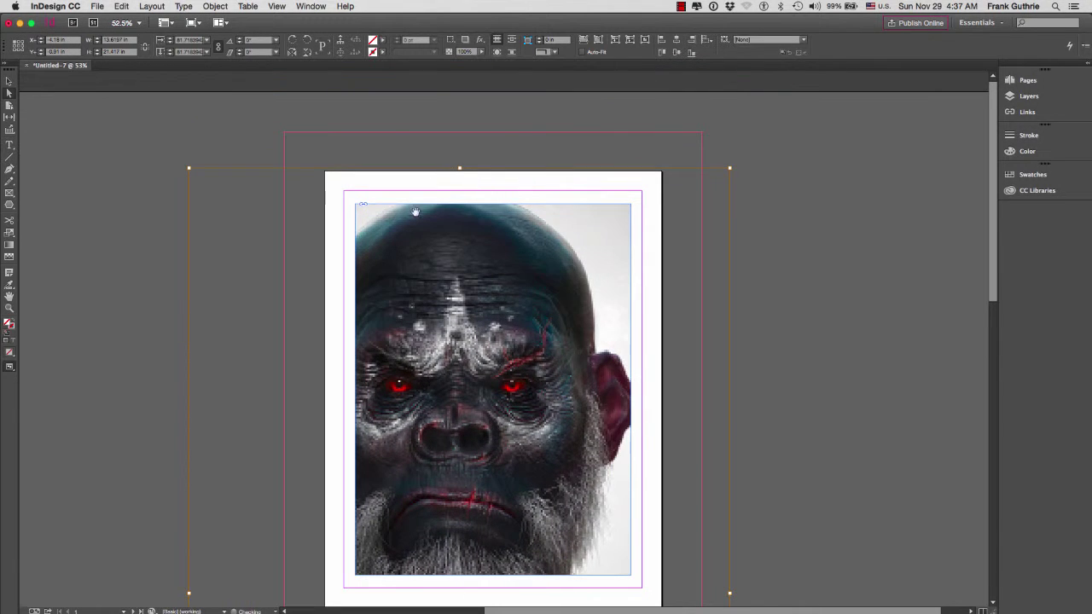
# Reposition the portrait and extend the frame's top and both sides to about 8.08 in wide by 9.97 in high
pyautogui.moveTo(529, 361); pyautogui.dragTo(544, 342)
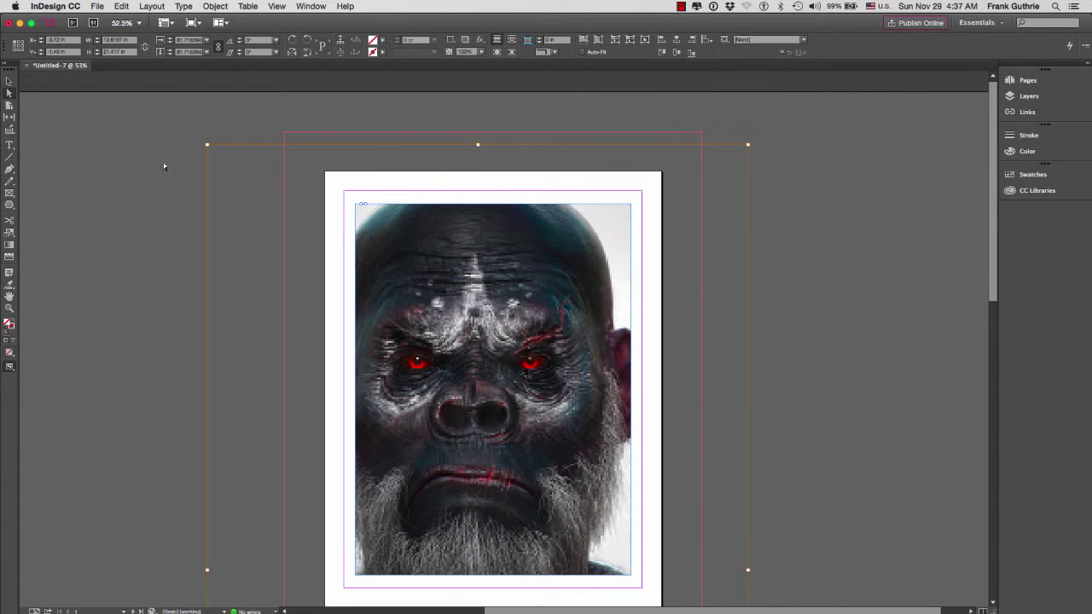
pyautogui.click(385, 208)
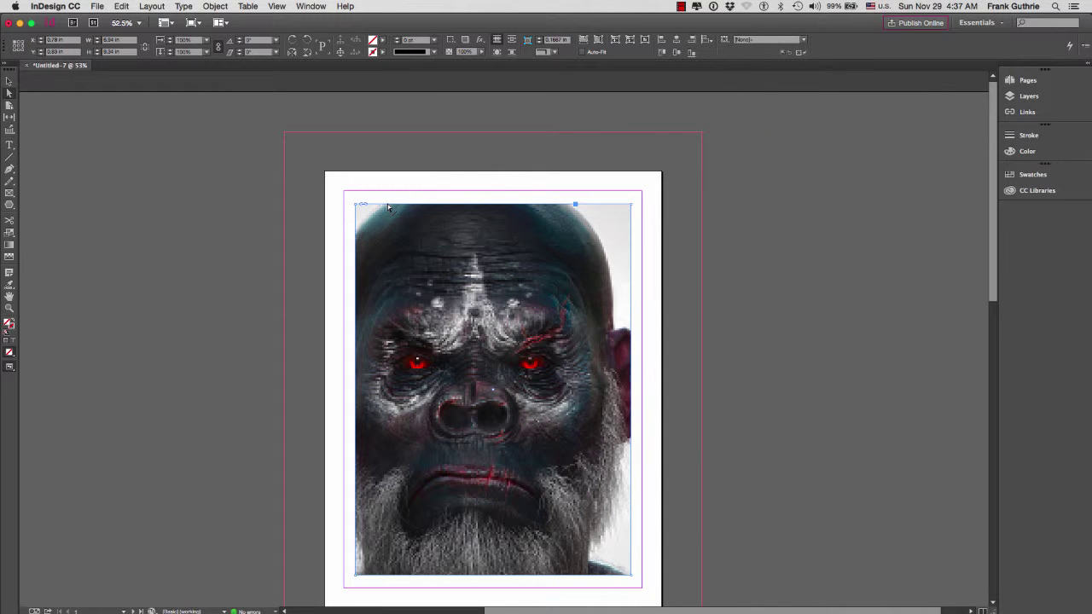
pyautogui.moveTo(388, 207); pyautogui.dragTo(385, 180)
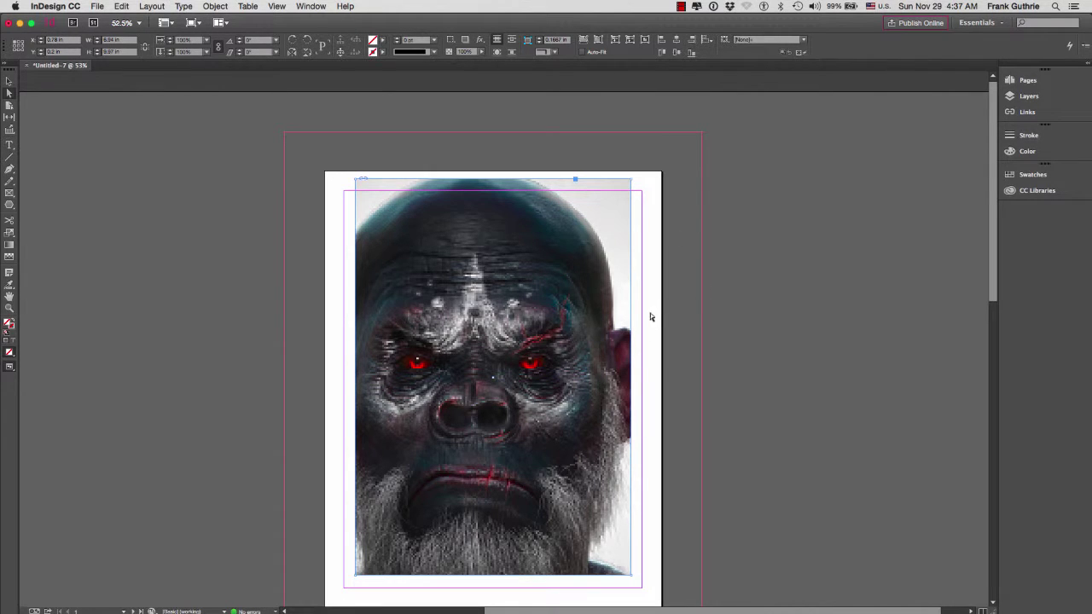
pyautogui.moveTo(634, 335)
pyautogui.mouseDown()
pyautogui.moveTo(653, 316)
pyautogui.moveTo(650, 350)
pyautogui.mouseUp()
pyautogui.moveTo(634, 360); pyautogui.dragTo(653, 359)
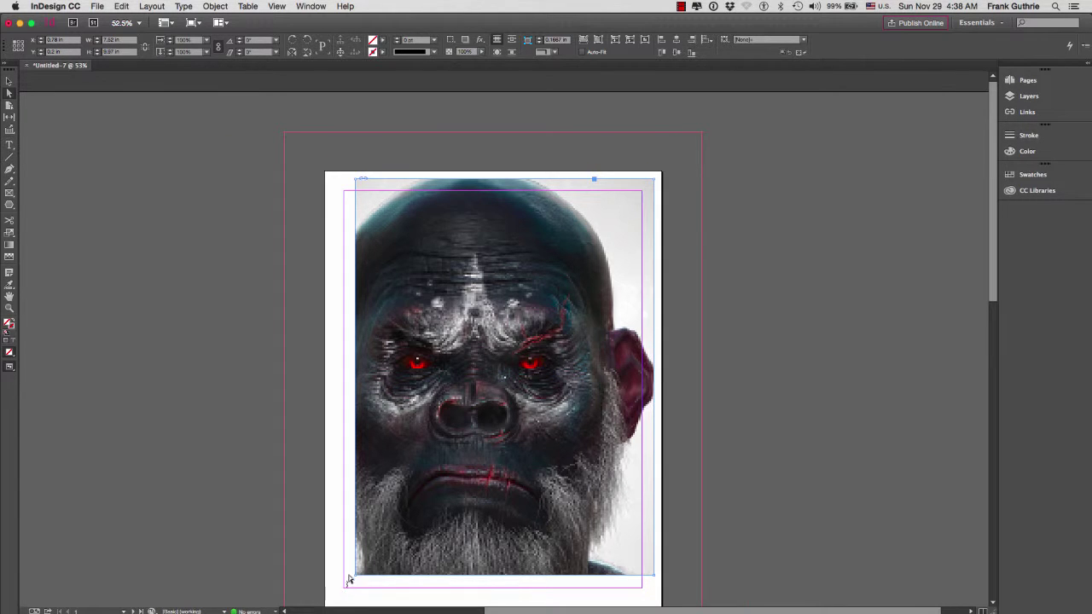
pyautogui.moveTo(348, 581); pyautogui.dragTo(360, 176)
pyautogui.moveTo(356, 437); pyautogui.dragTo(332, 432)
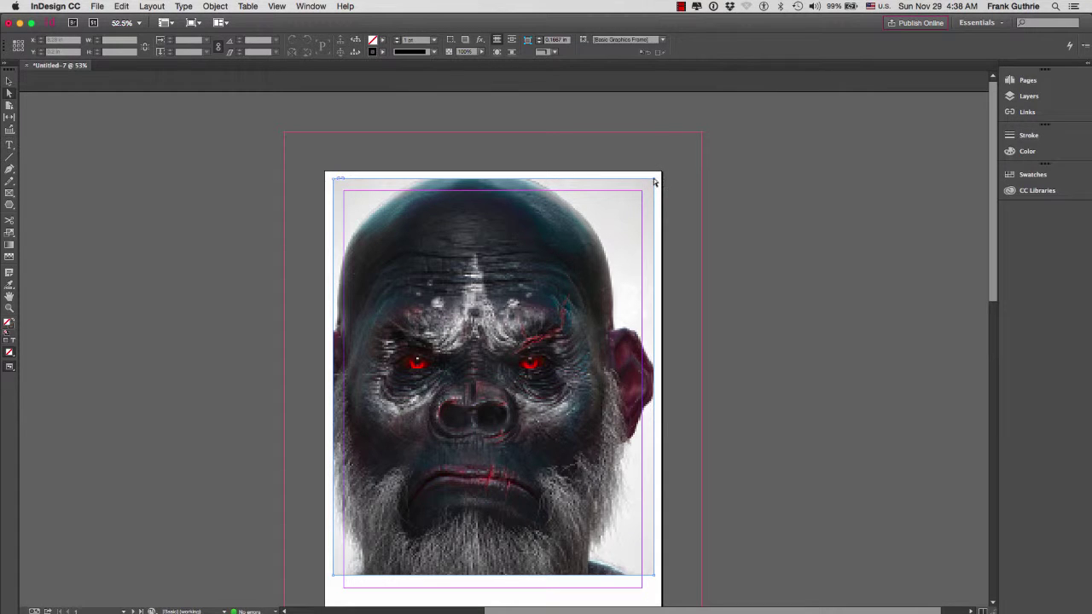
# Try pulling the frame's upper-right corner point inward, undo it, and move the whole frame up and left past the page corner without its image
pyautogui.moveTo(655, 179); pyautogui.dragTo(547, 291)
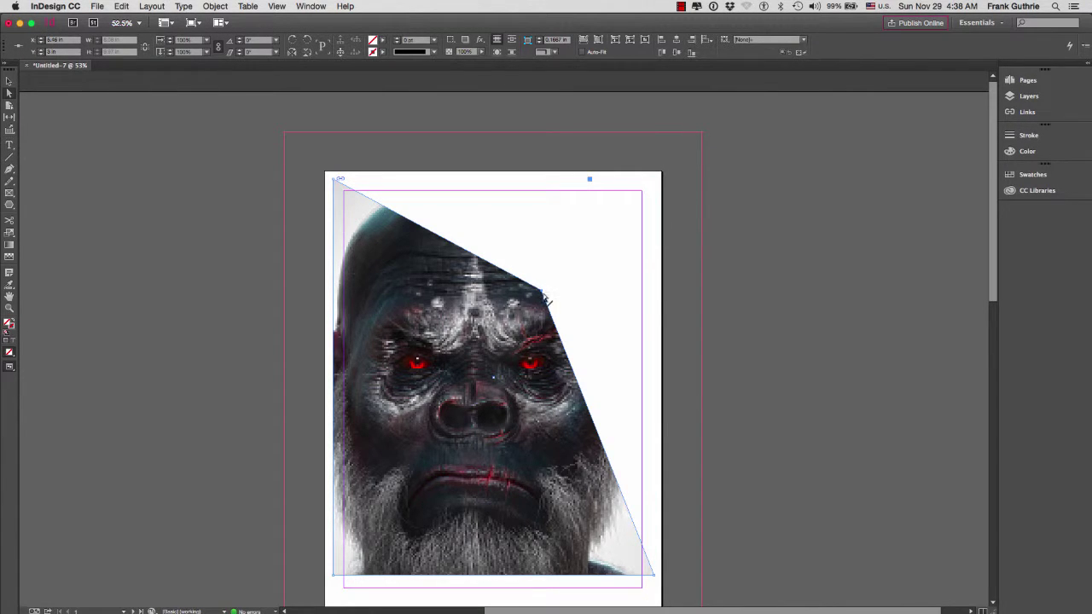
pyautogui.press('super+z')
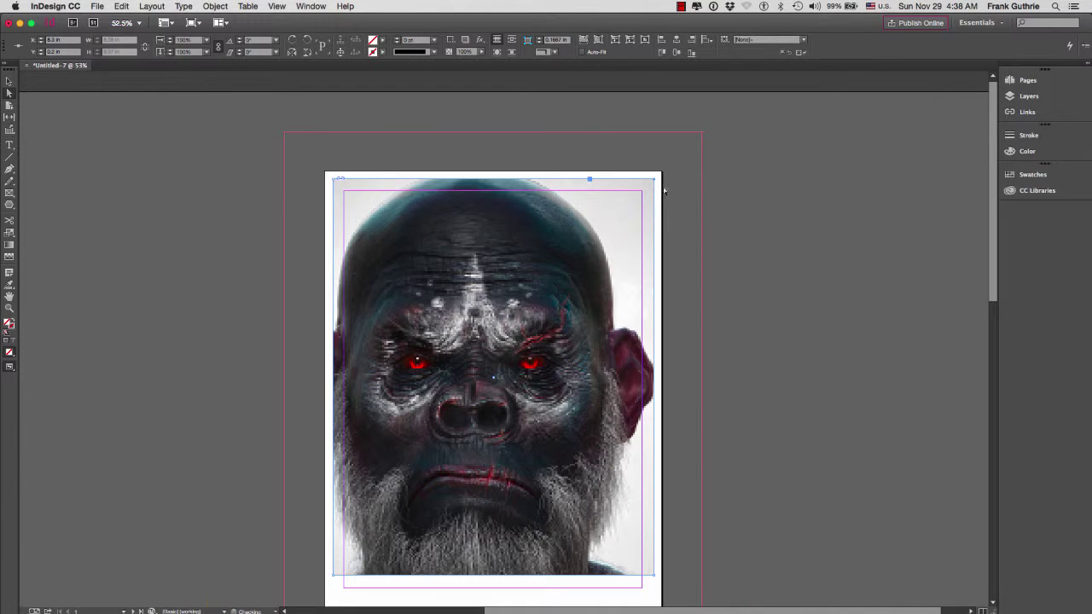
pyautogui.moveTo(317, 168); pyautogui.dragTo(657, 570)
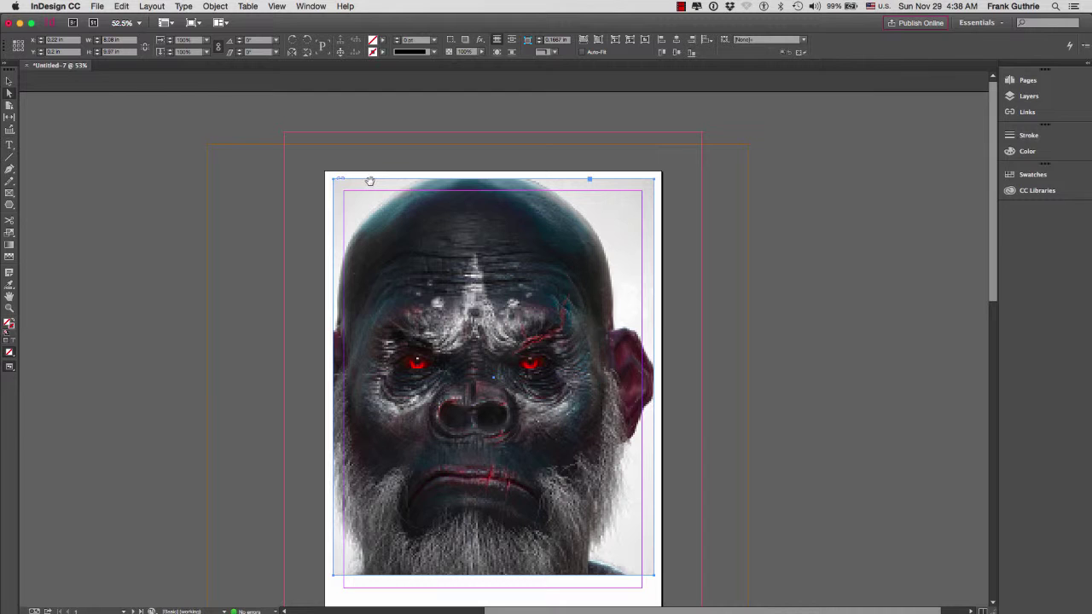
pyautogui.moveTo(369, 182); pyautogui.dragTo(347, 156)
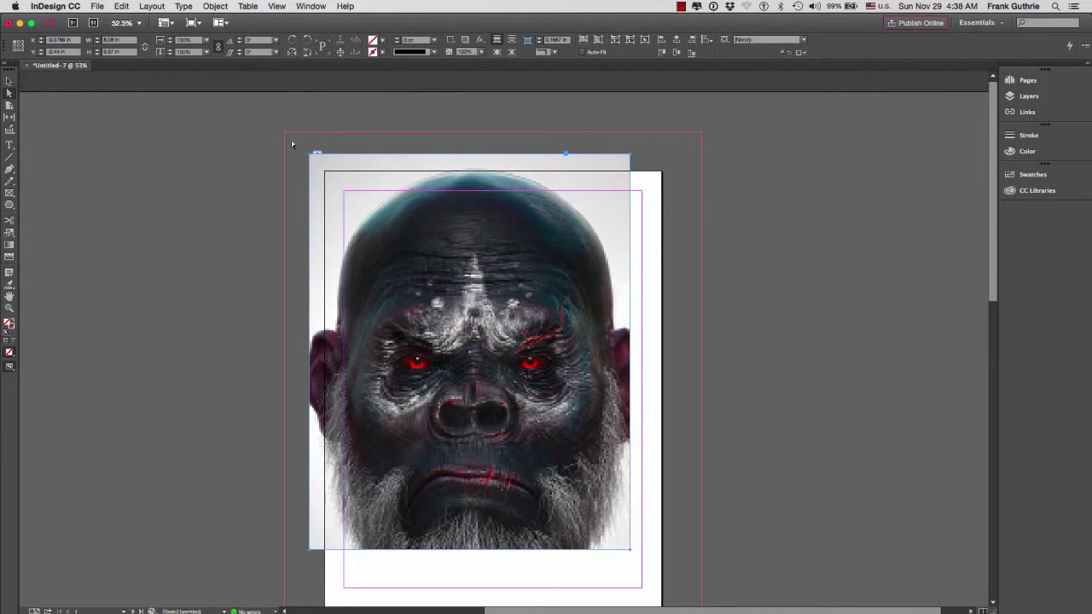
# Extend the frame's lower edge below the page and pull its right edge inward to about 6.8 in wide
pyautogui.click(672, 211)
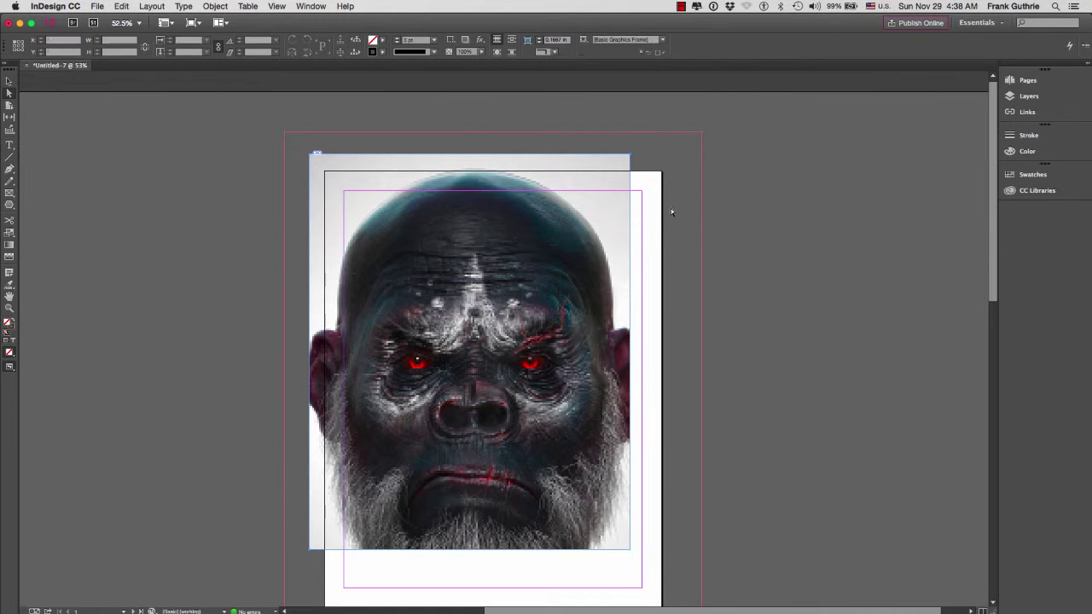
pyautogui.moveTo(646, 271); pyautogui.dragTo(637, 227)
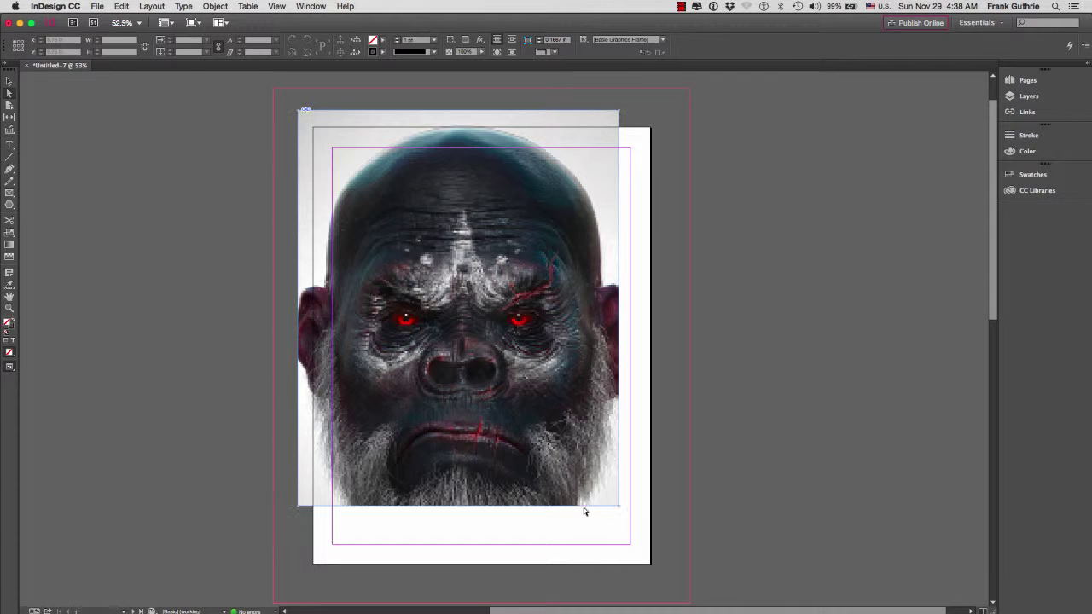
pyautogui.moveTo(585, 508); pyautogui.dragTo(582, 573)
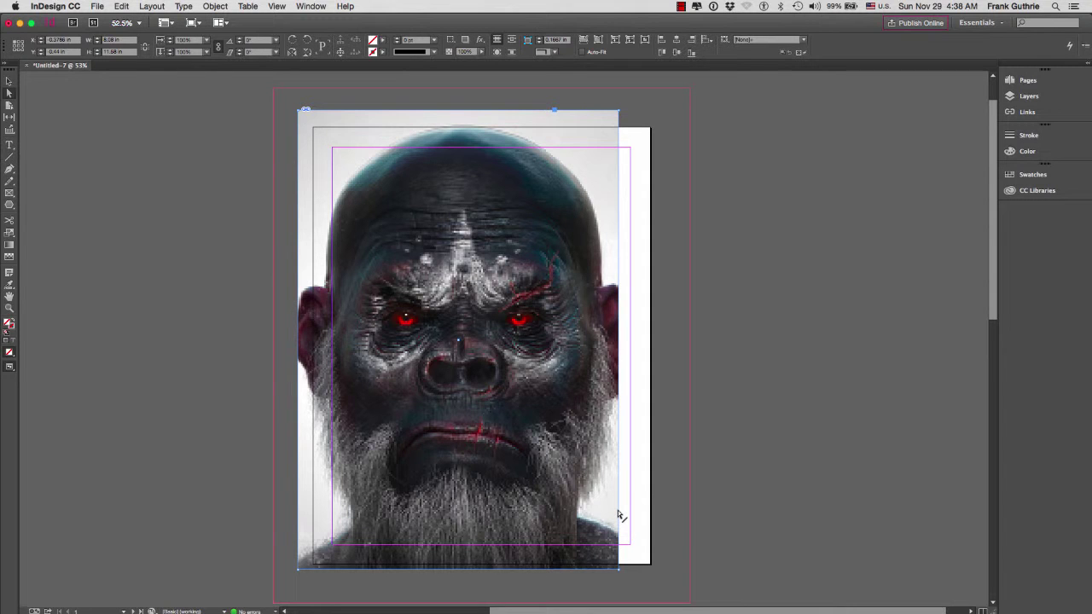
pyautogui.click(617, 476)
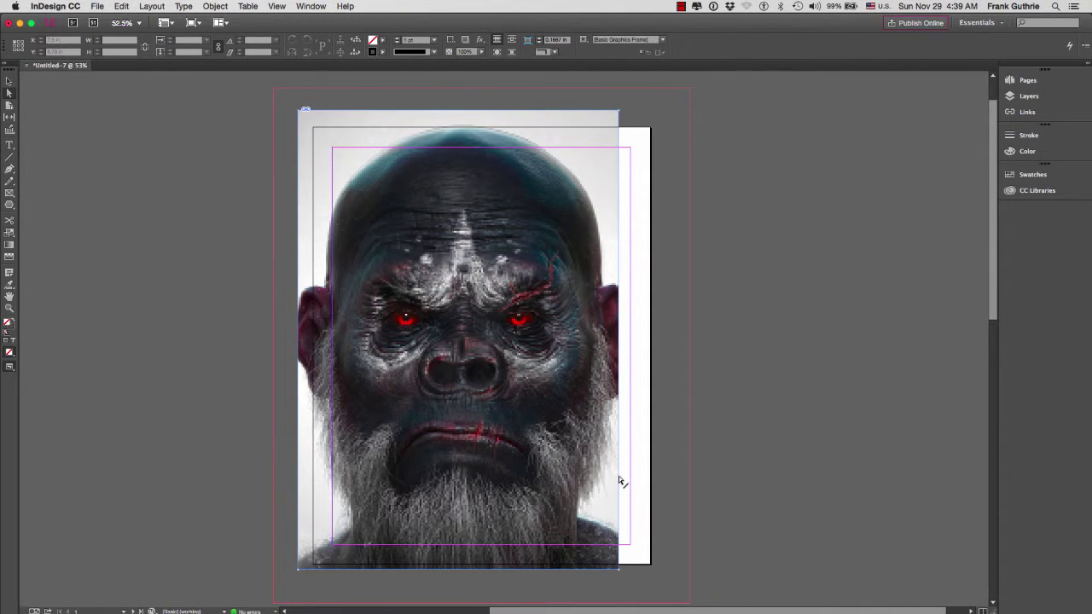
pyautogui.moveTo(620, 482); pyautogui.dragTo(570, 479)
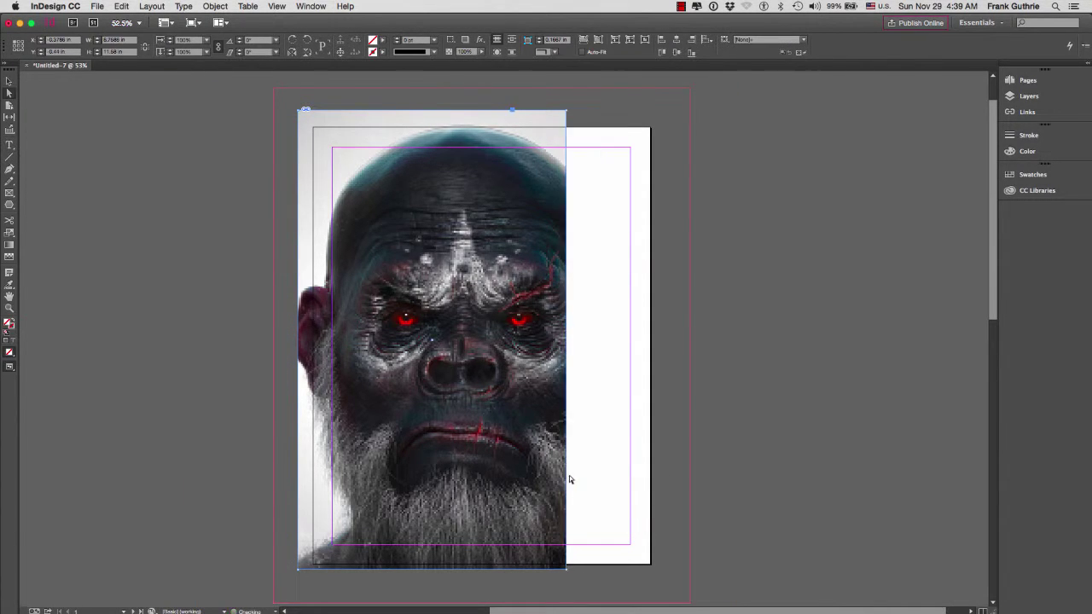
# Scale the image content down proportionally and reposition it to fit the head, beard and shoulders within the frame
pyautogui.click(470, 319)
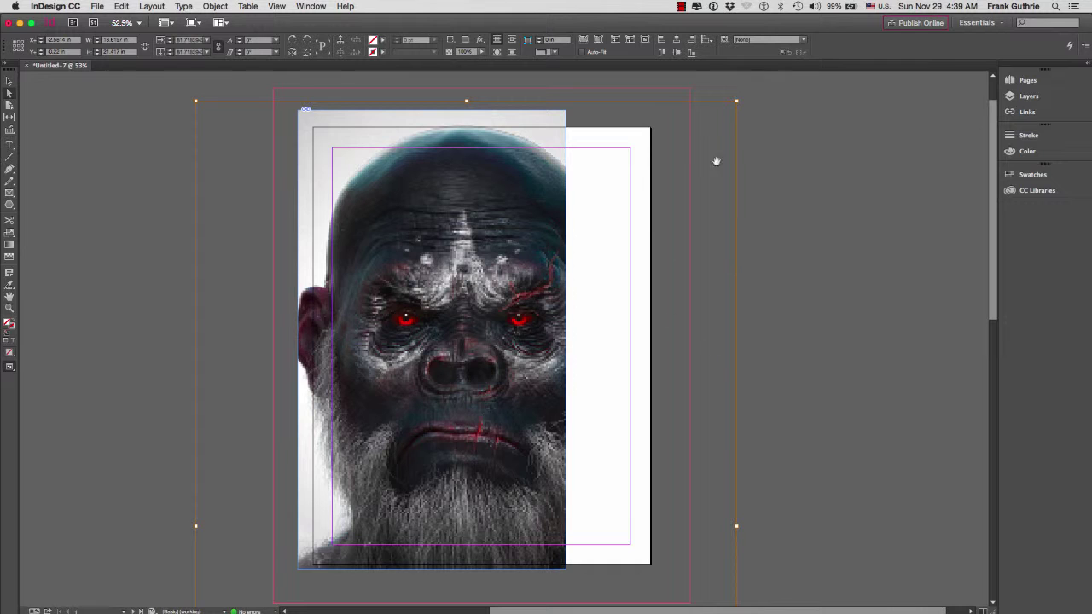
pyautogui.moveTo(739, 108); pyautogui.dragTo(568, 322)
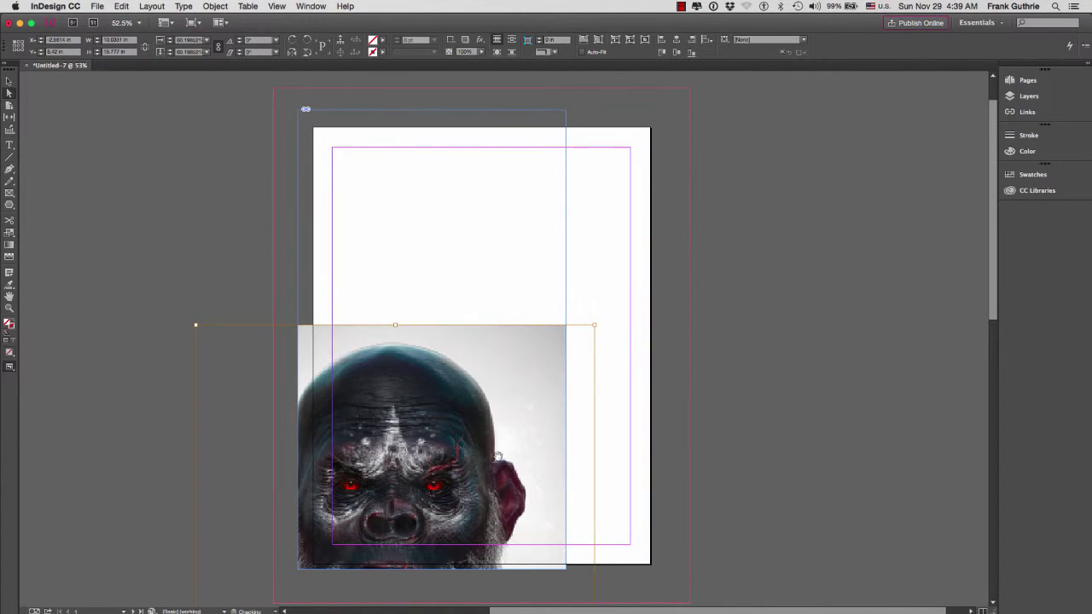
pyautogui.moveTo(498, 456); pyautogui.dragTo(537, 226)
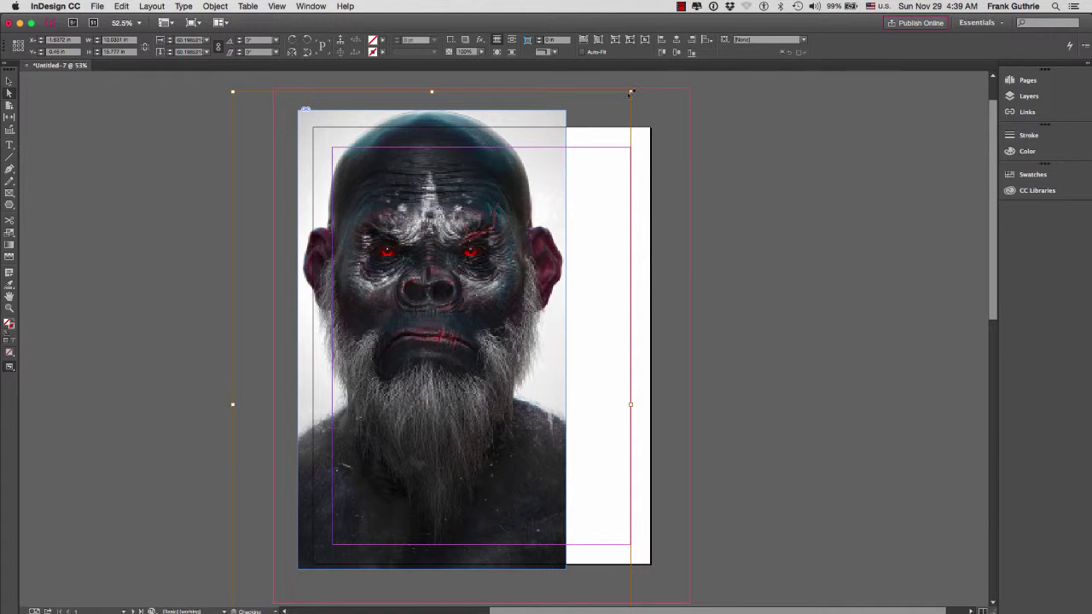
pyautogui.moveTo(631, 92); pyautogui.dragTo(607, 123)
pyautogui.moveTo(522, 260); pyautogui.dragTo(519, 282)
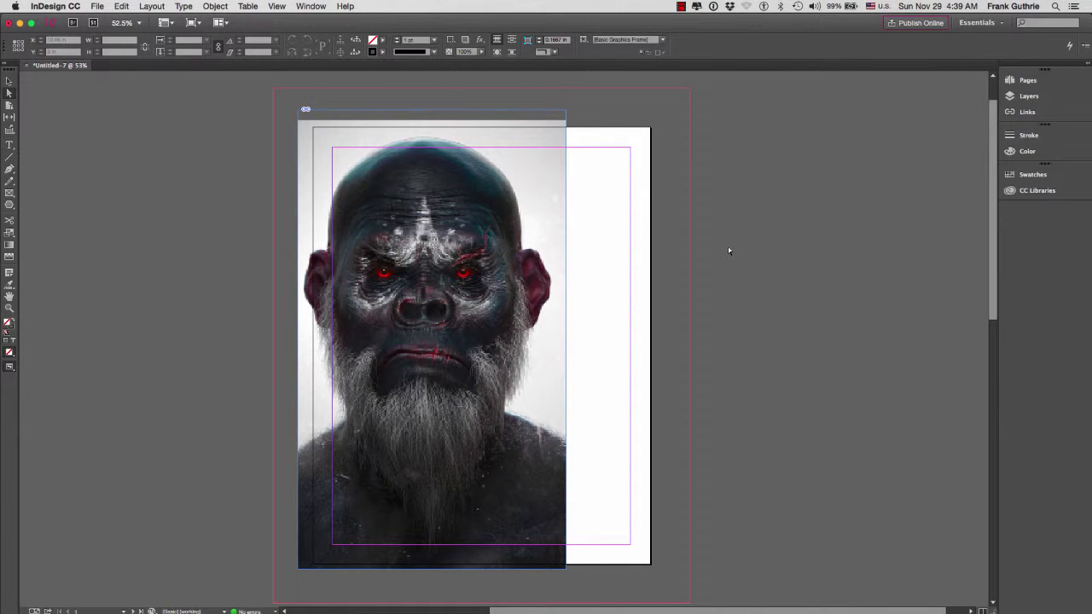
# Delete the image frame and draw an empty circular frame about 6.02 in across in the upper part of the page
pyautogui.click(9, 81)
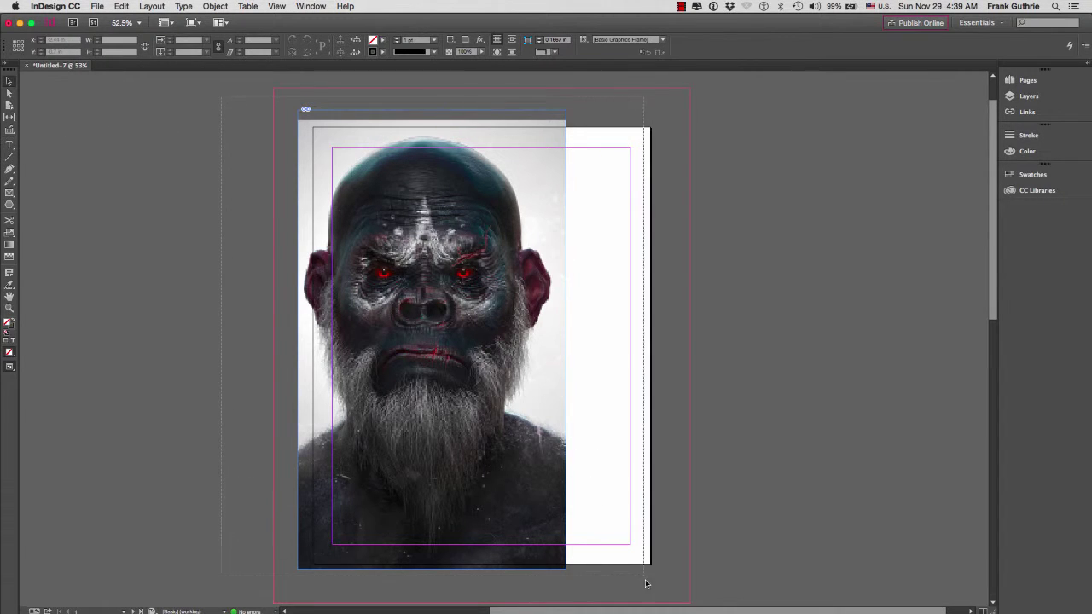
pyautogui.press('Delete')
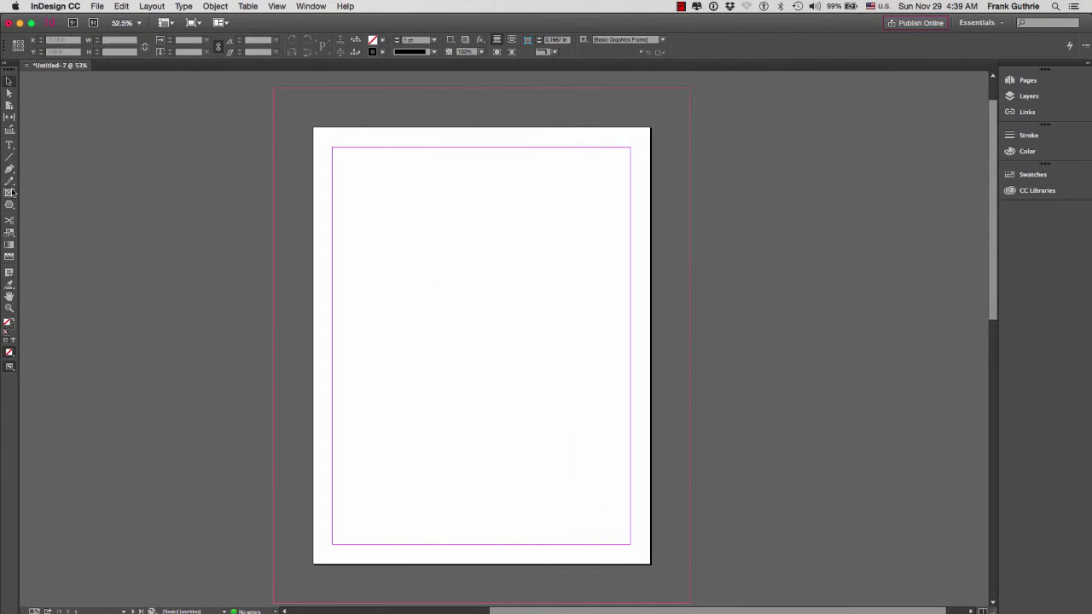
pyautogui.moveTo(10, 192); pyautogui.dragTo(52, 206)
pyautogui.moveTo(364, 175); pyautogui.dragTo(601, 415)
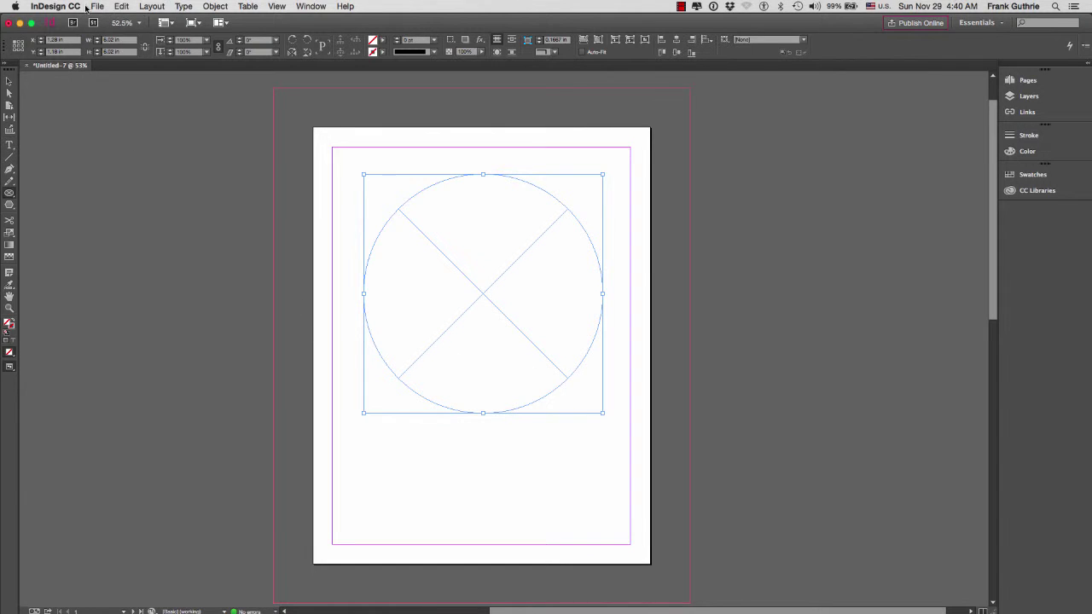
# Open Mini Bridge, position it beside the page clear of the circular frame, and enlarge it
pyautogui.hscroll(3, 695, 175)
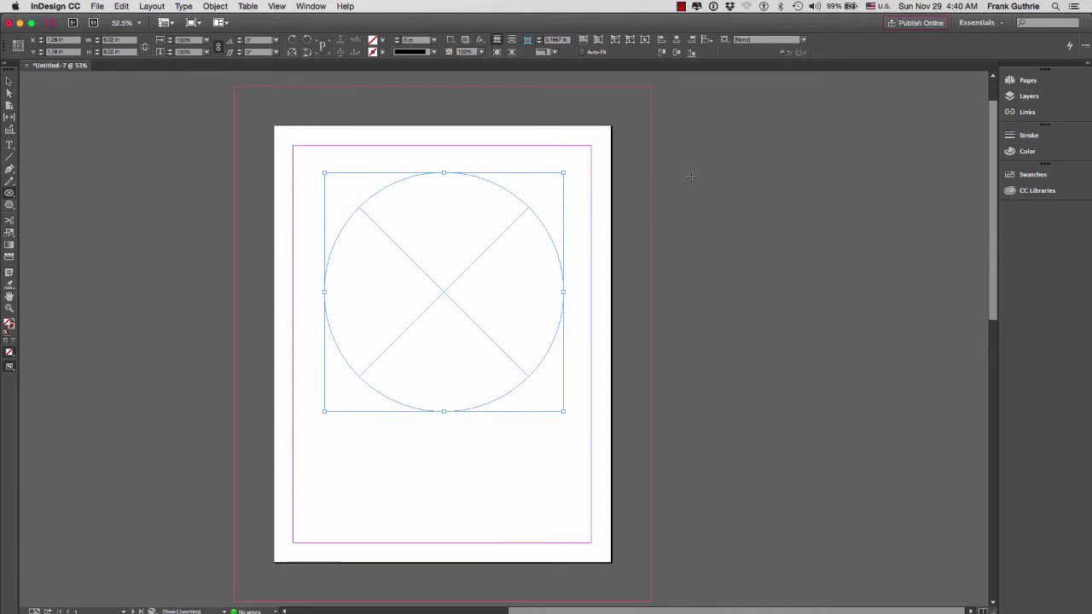
pyautogui.click(312, 7)
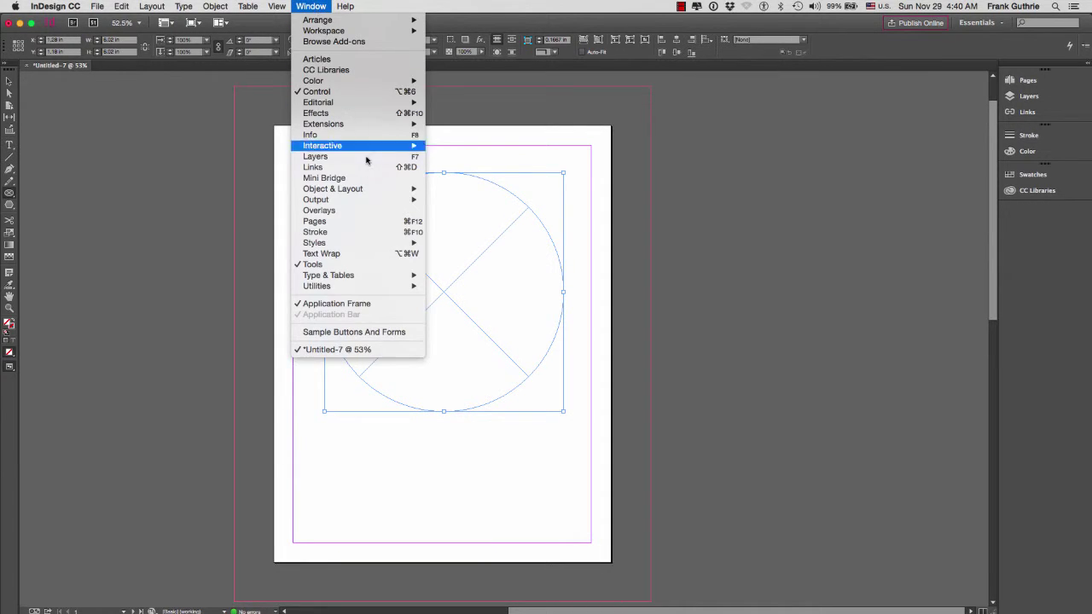
pyautogui.click(354, 180)
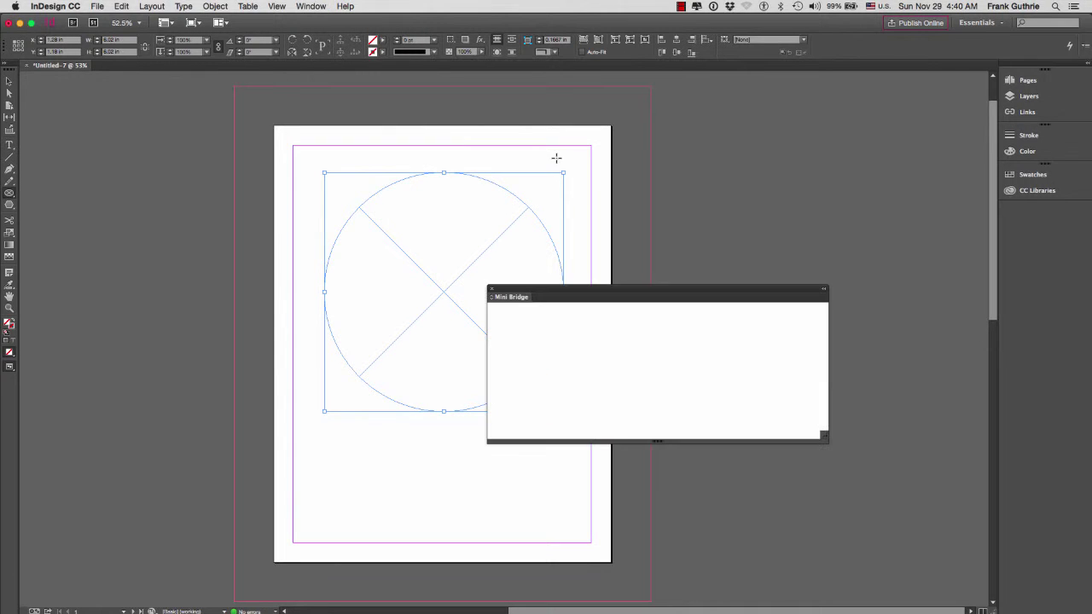
pyautogui.moveTo(655, 293); pyautogui.dragTo(822, 93)
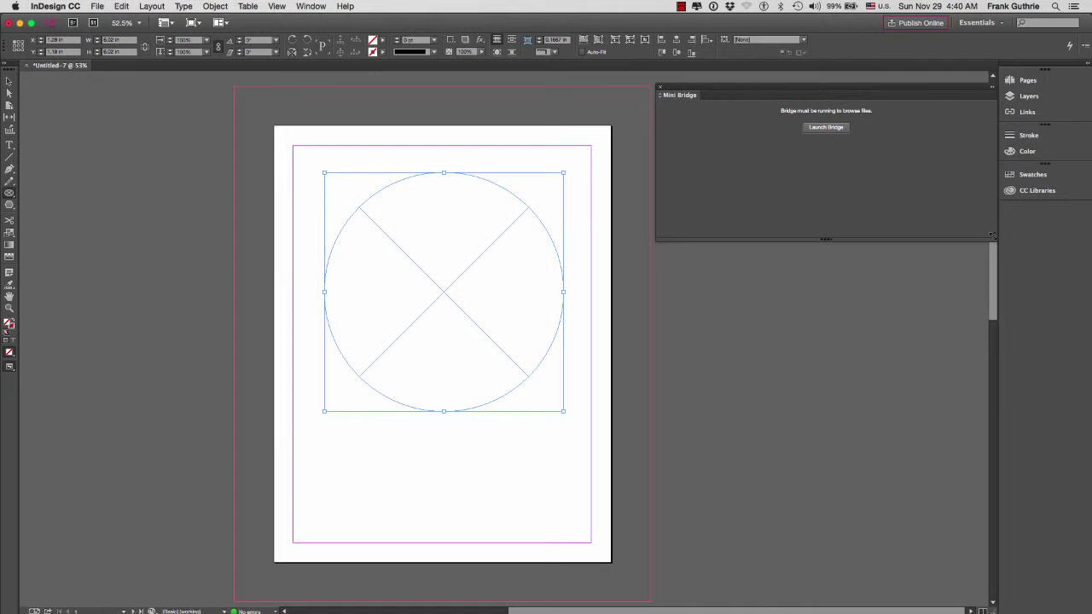
pyautogui.moveTo(992, 234); pyautogui.dragTo(986, 461)
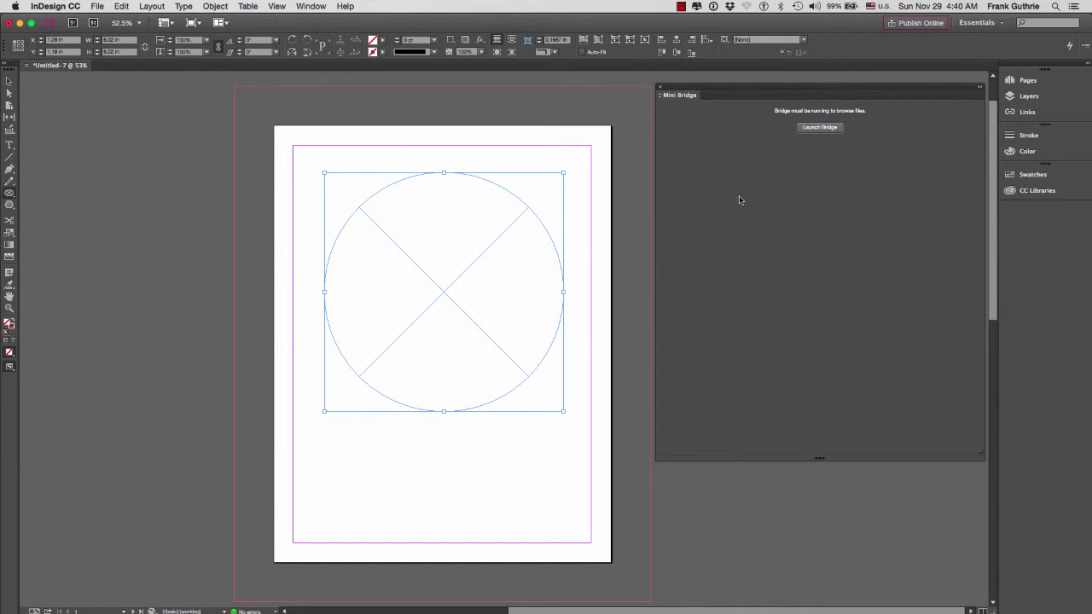
# Launch Bridge to browse to the PAGES PROJECT folder and place the full Mad Monkey portrait into the circular frame
pyautogui.click(822, 128)
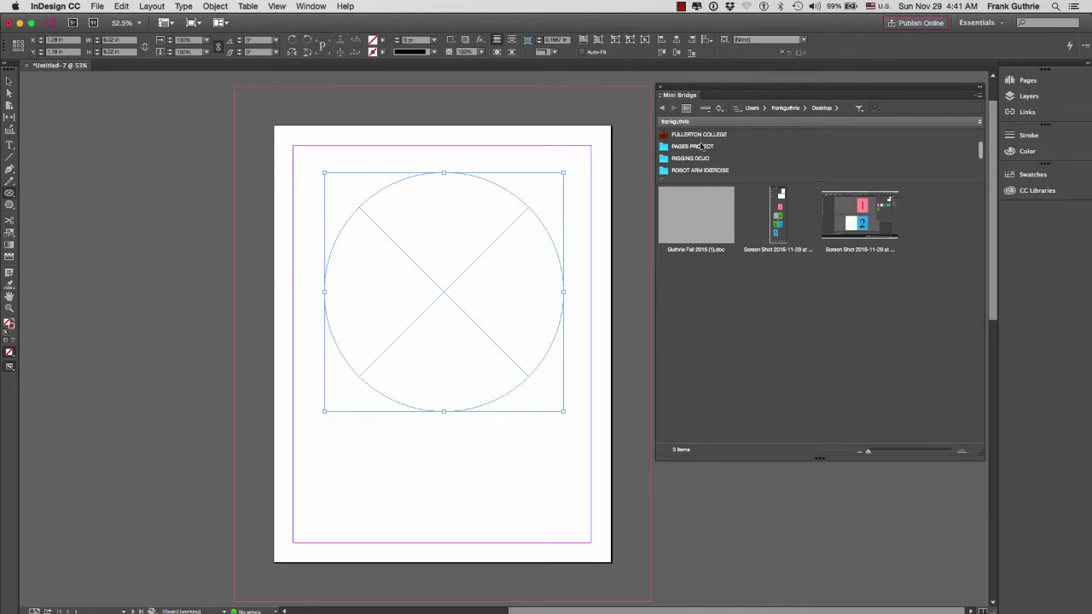
pyautogui.doubleClick(700, 147)
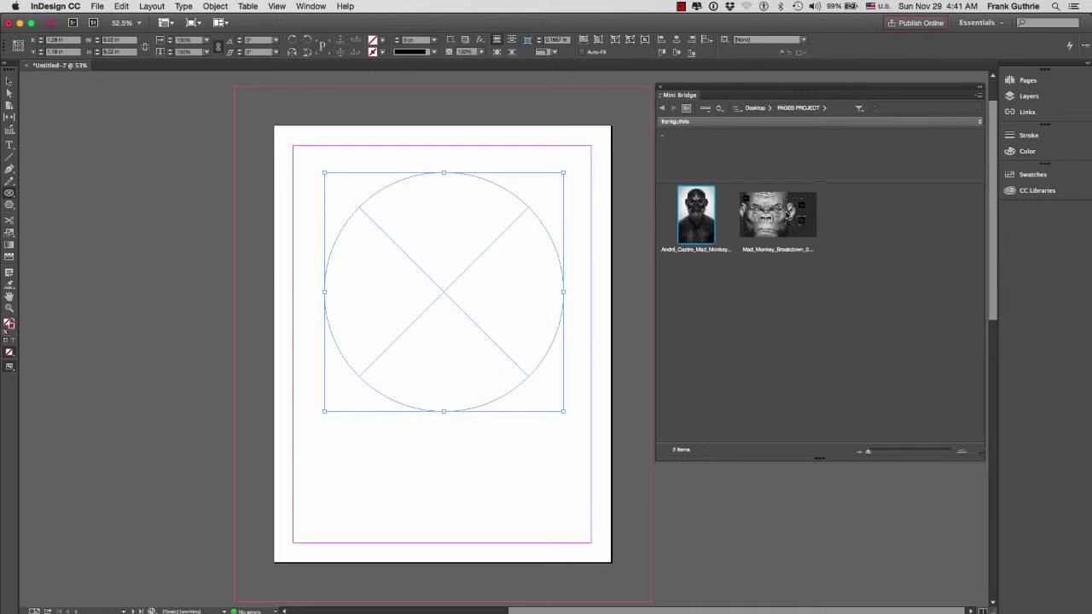
pyautogui.moveTo(696, 224); pyautogui.dragTo(447, 297)
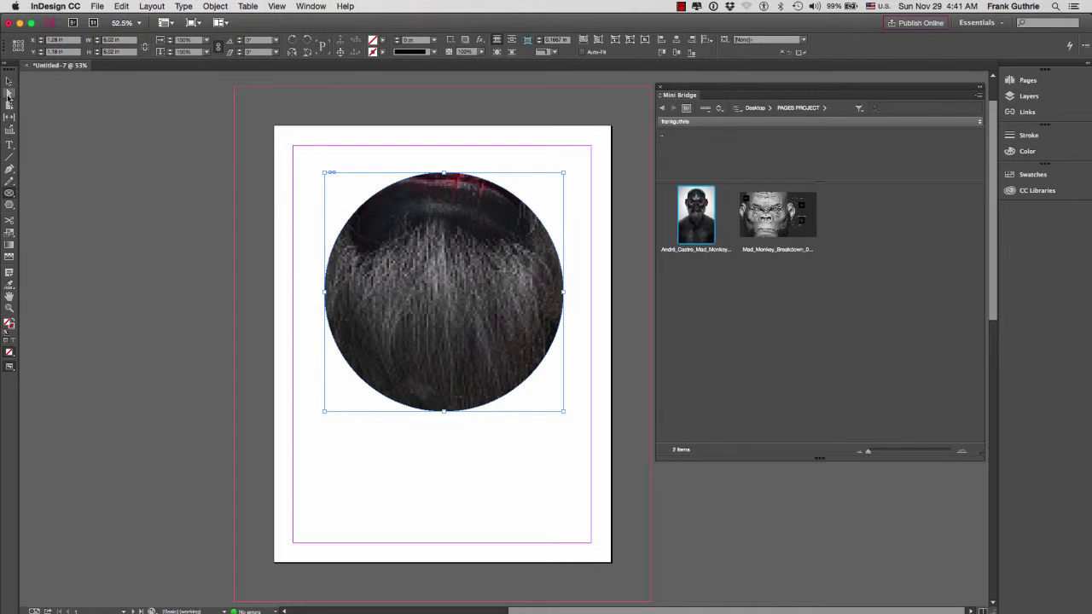
# Select the image content inside the circle with Direct Selection and move it down until its upper edge is within reach
pyautogui.click(8, 93)
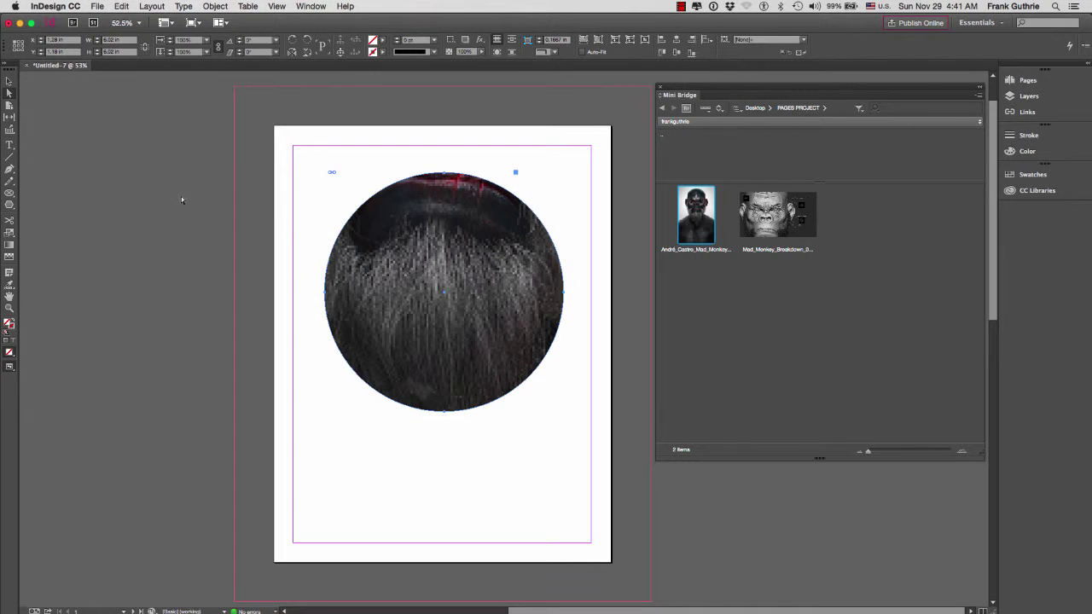
pyautogui.click(445, 264)
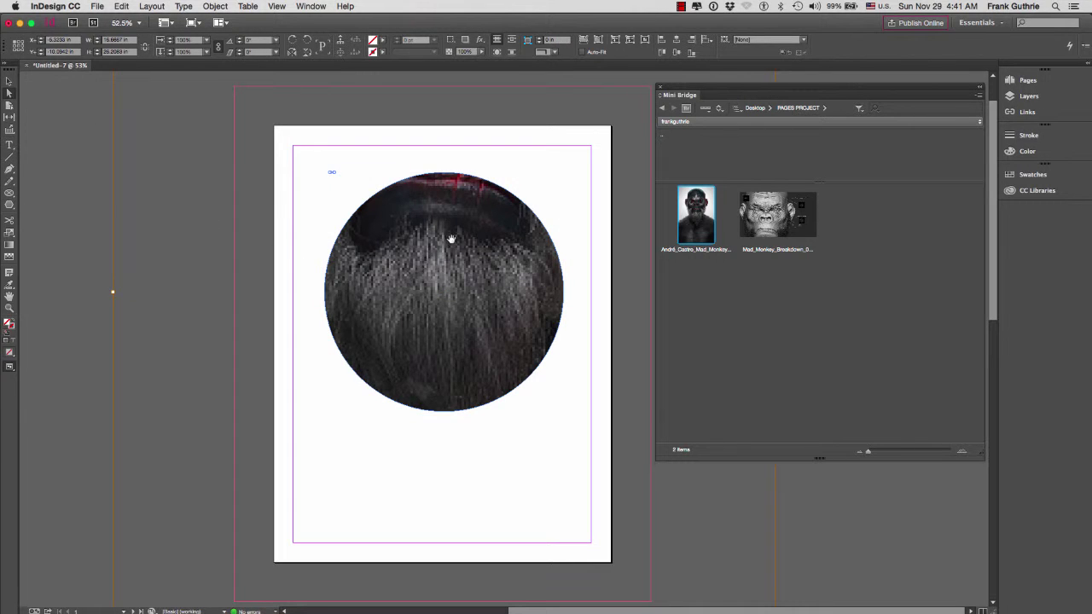
pyautogui.moveTo(452, 239); pyautogui.dragTo(452, 350)
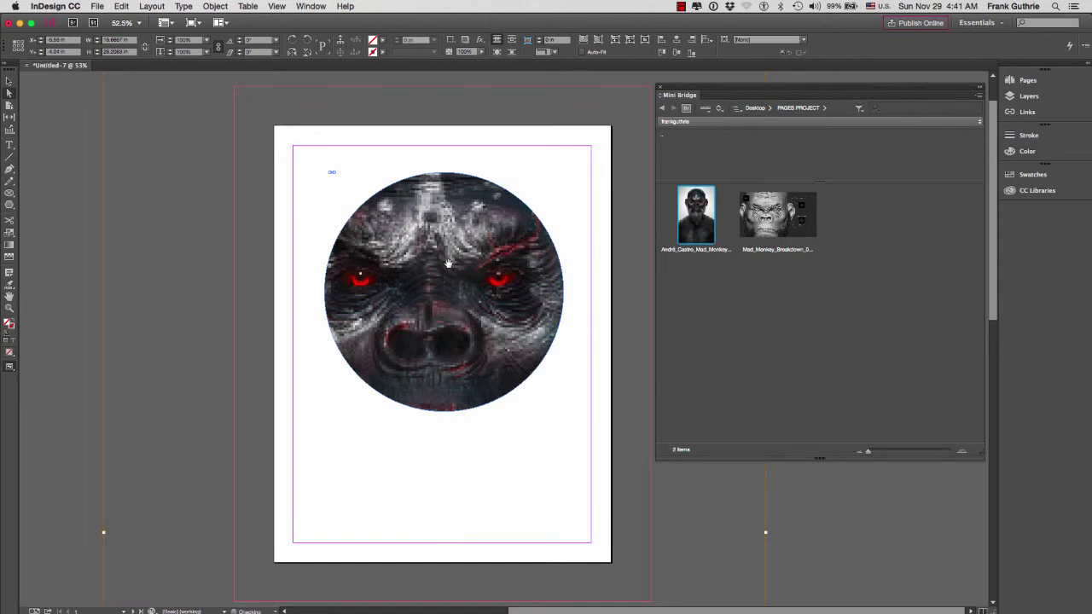
pyautogui.moveTo(410, 250); pyautogui.dragTo(439, 406)
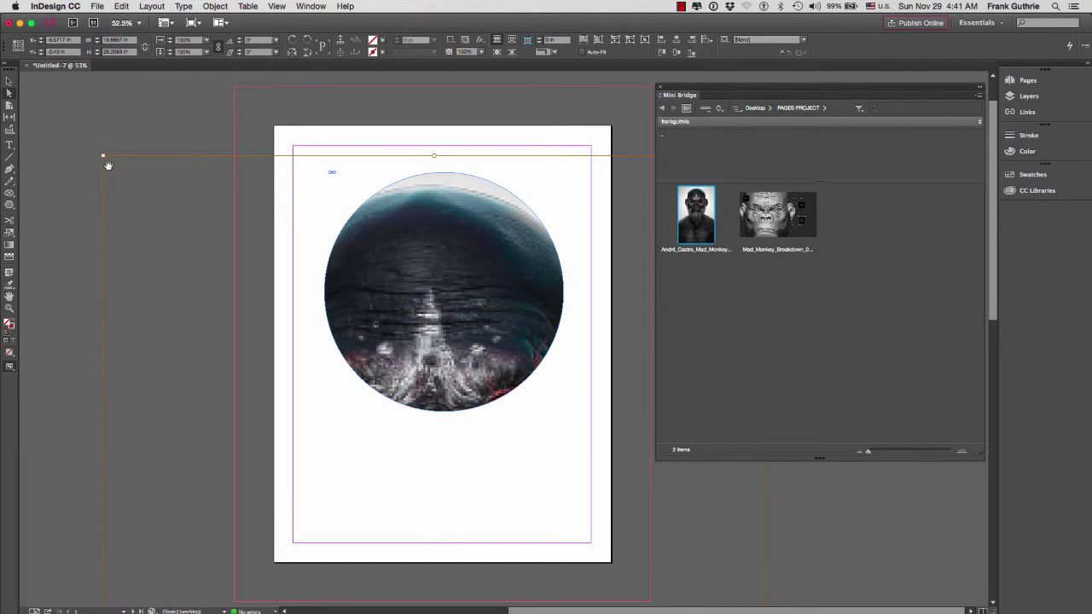
# Scale the image content proportionally to about 38%, center the head and beard in the circle, and deselect it
pyautogui.moveTo(108, 165); pyautogui.dragTo(327, 390)
pyautogui.moveTo(422, 486); pyautogui.dragTo(452, 247)
pyautogui.moveTo(637, 152); pyautogui.dragTo(580, 206)
pyautogui.moveTo(485, 317); pyautogui.dragTo(472, 270)
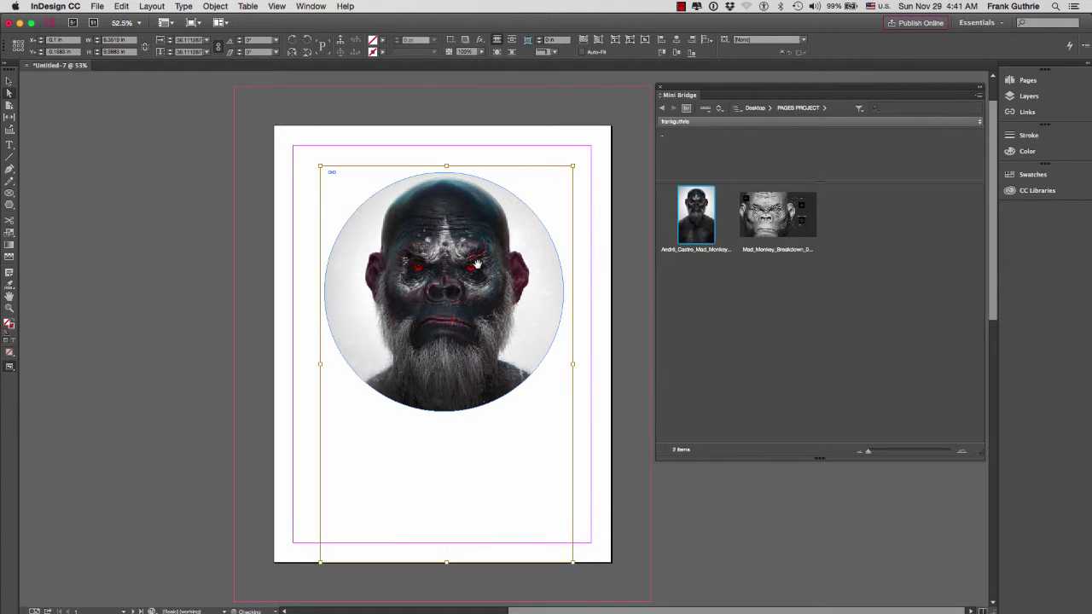
pyautogui.click(206, 282)
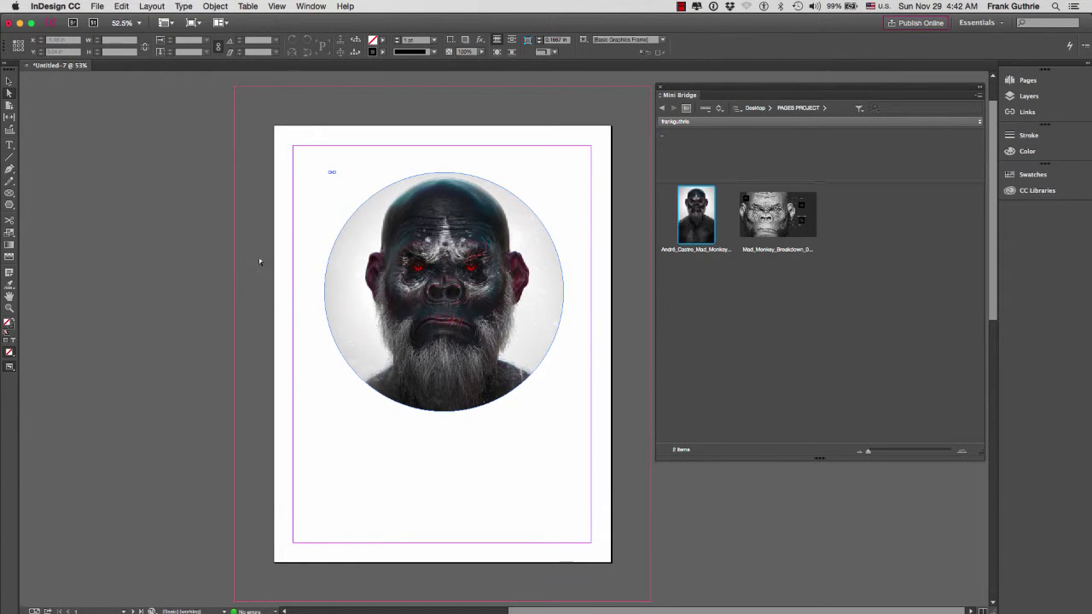
# Draw a hexagonal frame about 2.4 in high below the circle and stretch its right-hand points until the frame is about 6.5 in wide
pyautogui.moveTo(9, 193); pyautogui.dragTo(37, 218)
pyautogui.moveTo(314, 437); pyautogui.dragTo(445, 538)
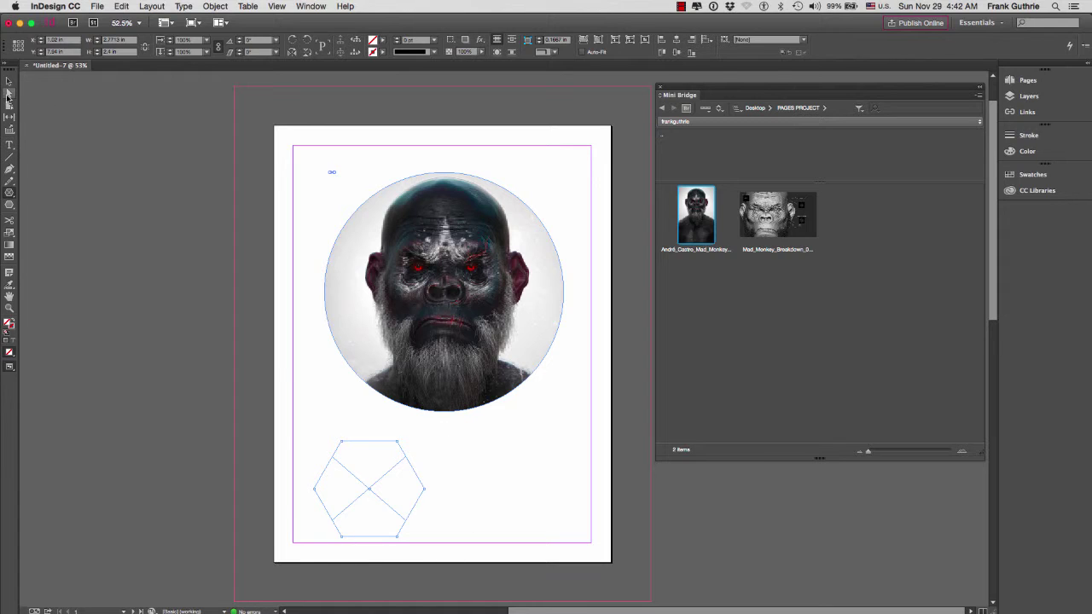
pyautogui.click(9, 94)
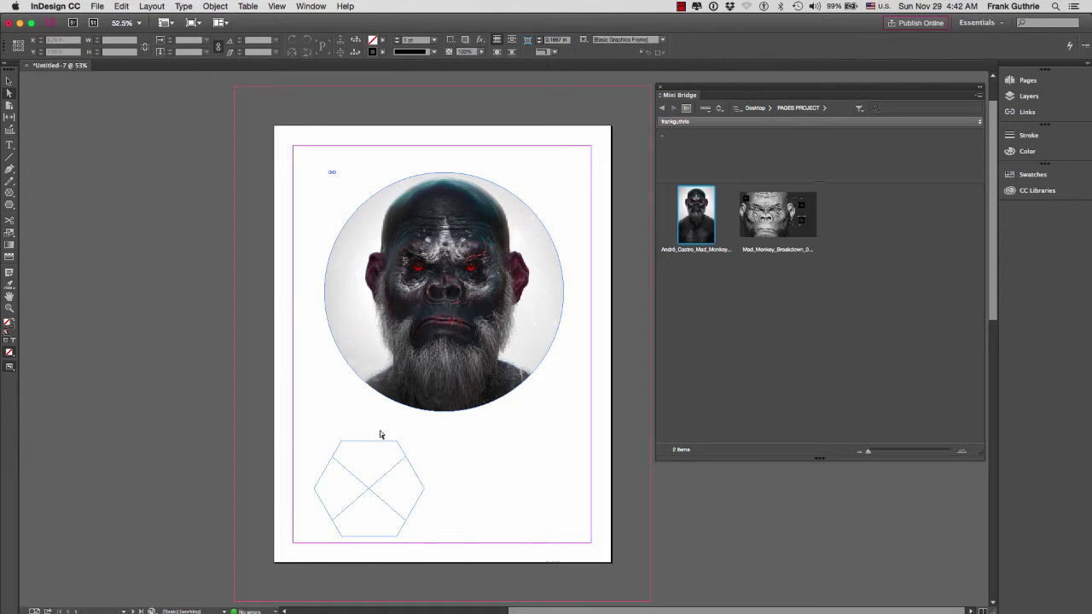
pyautogui.moveTo(383, 436); pyautogui.dragTo(434, 541)
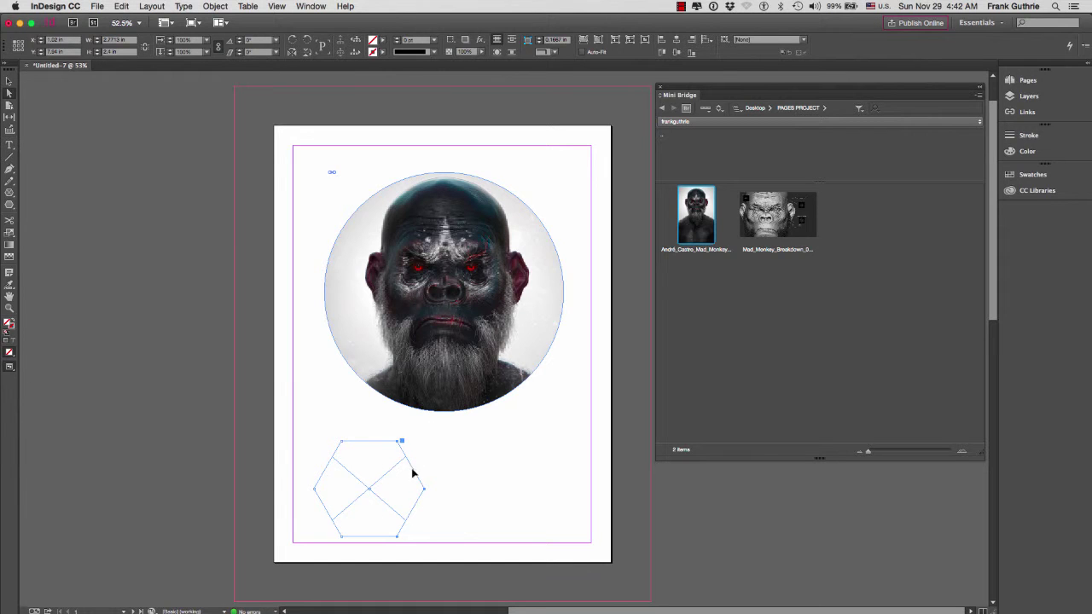
pyautogui.moveTo(431, 493); pyautogui.dragTo(573, 496)
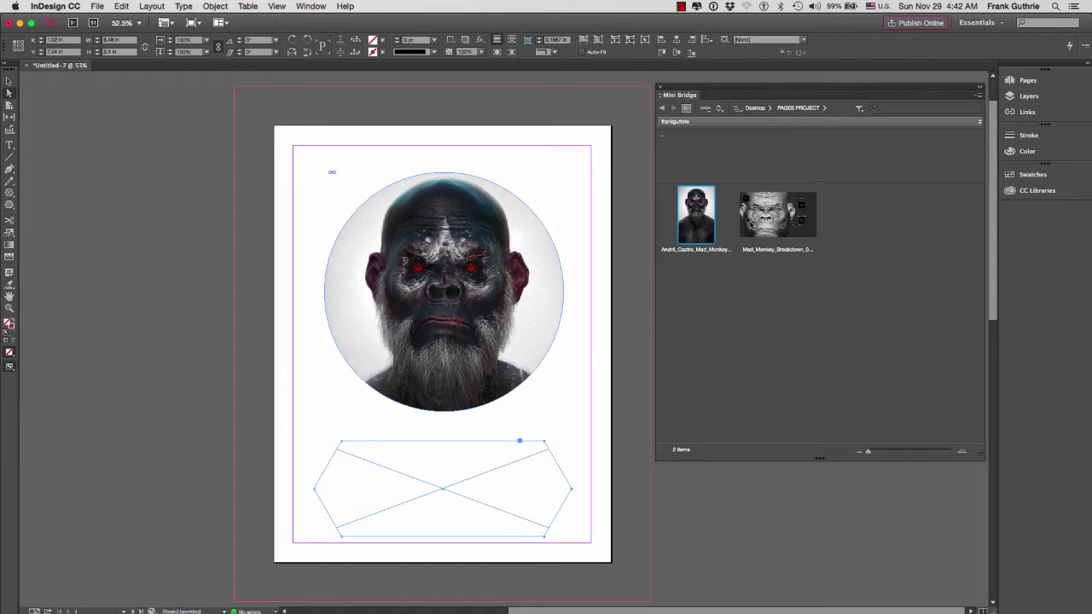
# Place the Mad Monkey Breakdown image into the stretched hexagonal frame and scale the image content proportionally to about 41.5%
pyautogui.moveTo(779, 215); pyautogui.dragTo(441, 492)
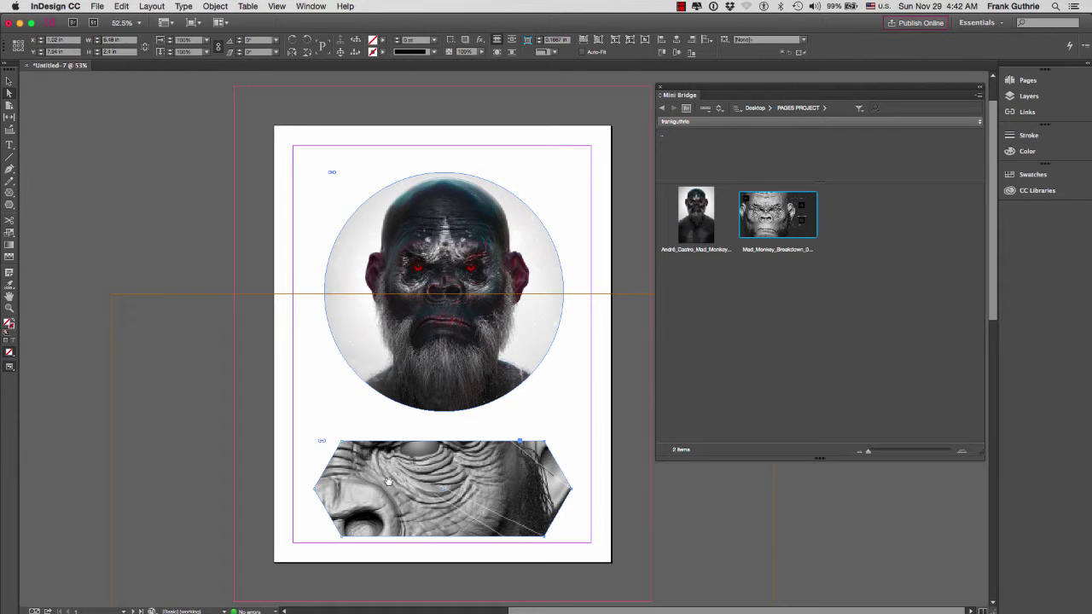
pyautogui.click(115, 293)
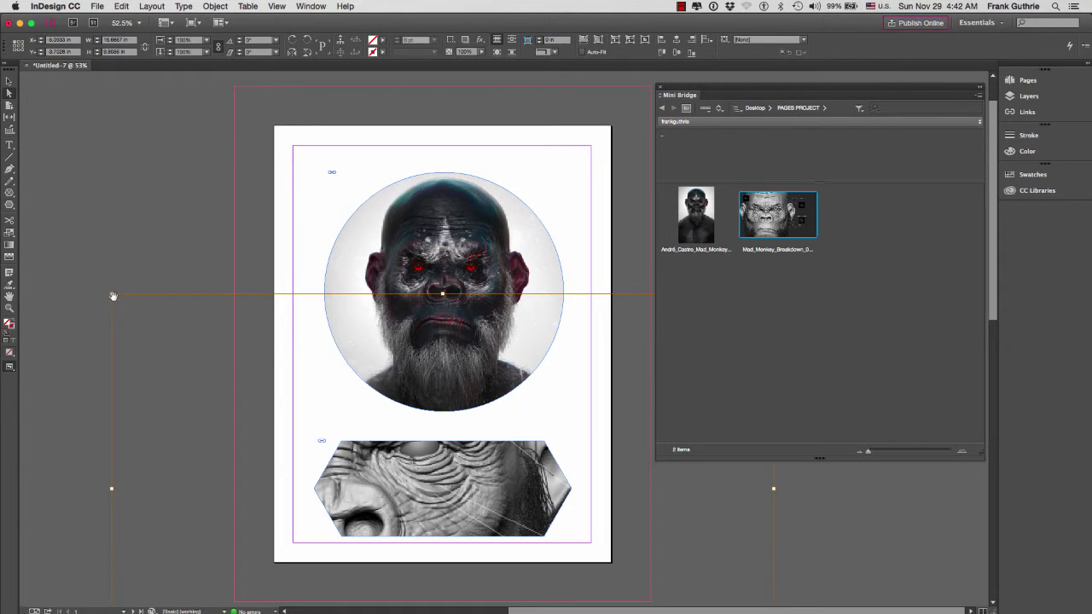
pyautogui.moveTo(111, 294); pyautogui.dragTo(305, 493)
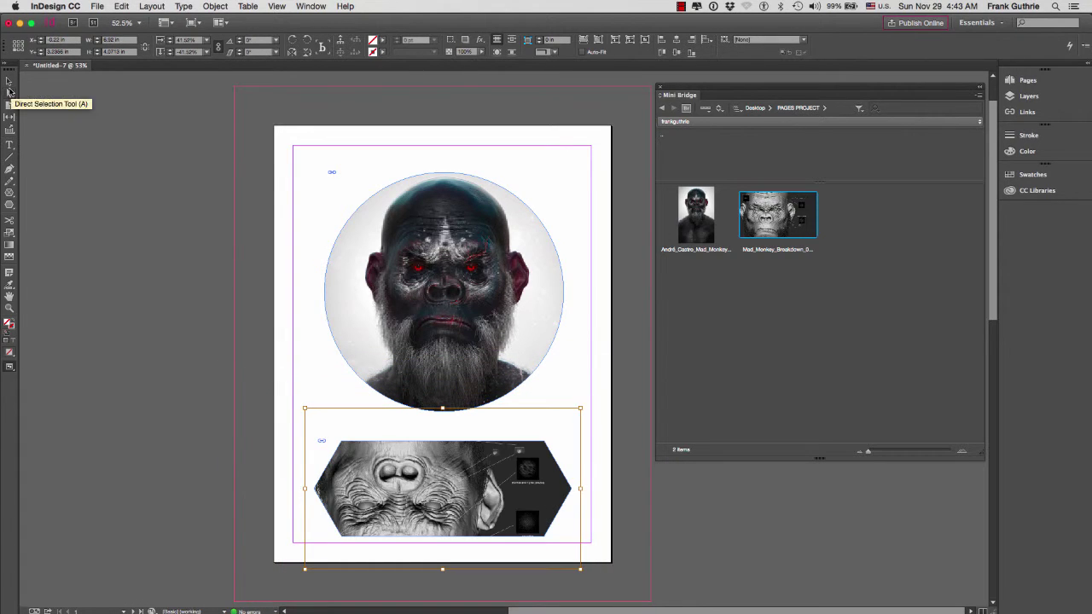
# Rotate the image content in the hexagonal frame 180° and flip it horizontally
pyautogui.moveTo(302, 402); pyautogui.dragTo(539, 558)
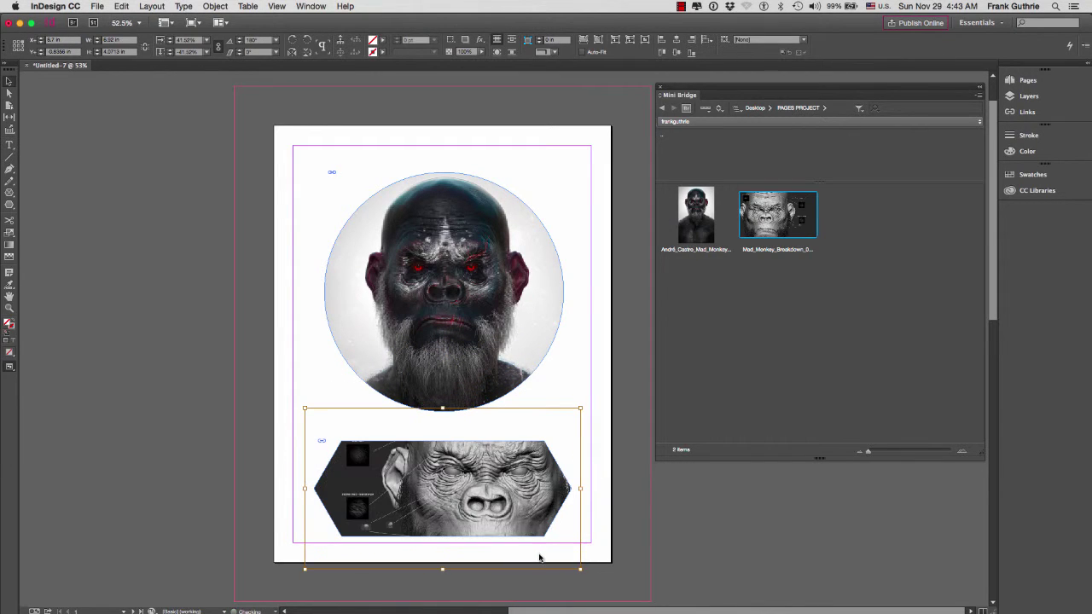
pyautogui.rightClick(514, 454)
pyautogui.moveTo(543, 448)
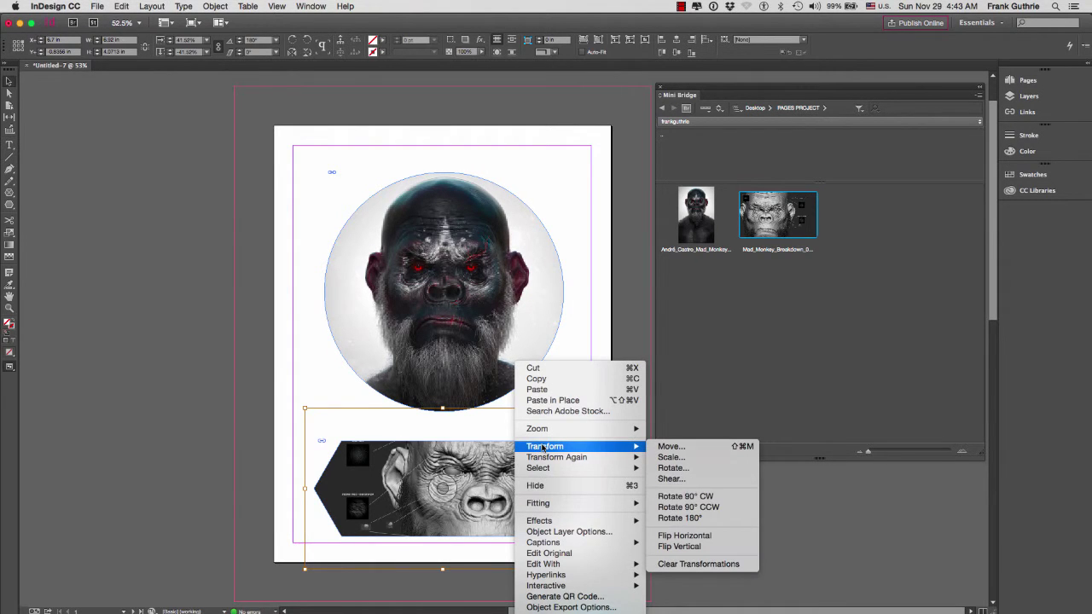
pyautogui.click(717, 536)
# Move the image content back inside the hexagonal frame with Direct Selection and scale it down slightly to fit closer around the frame
pyautogui.press('Left')
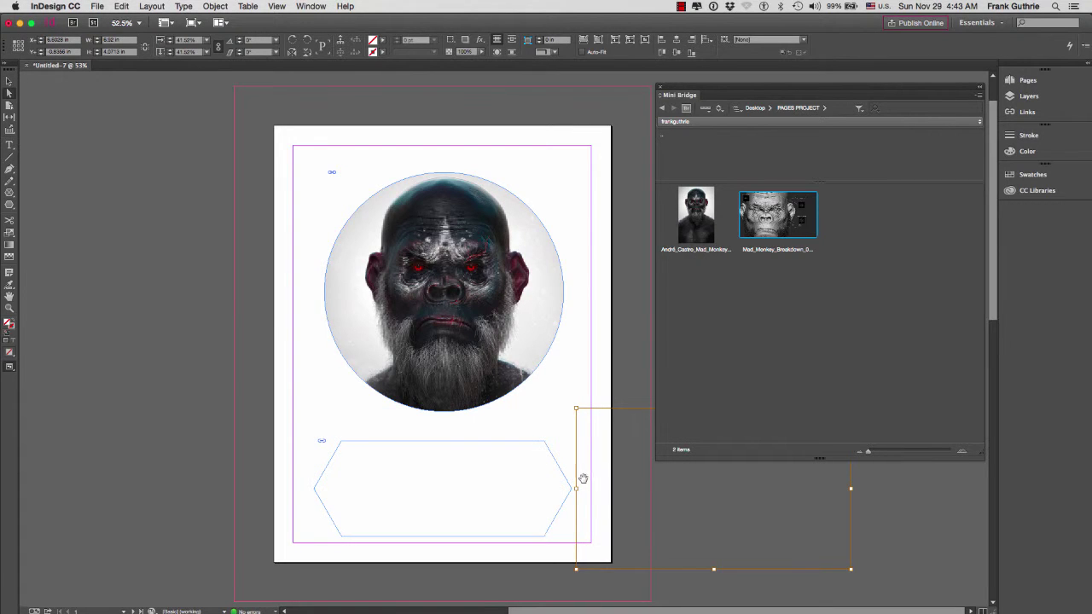
pyautogui.moveTo(600, 497); pyautogui.dragTo(334, 506)
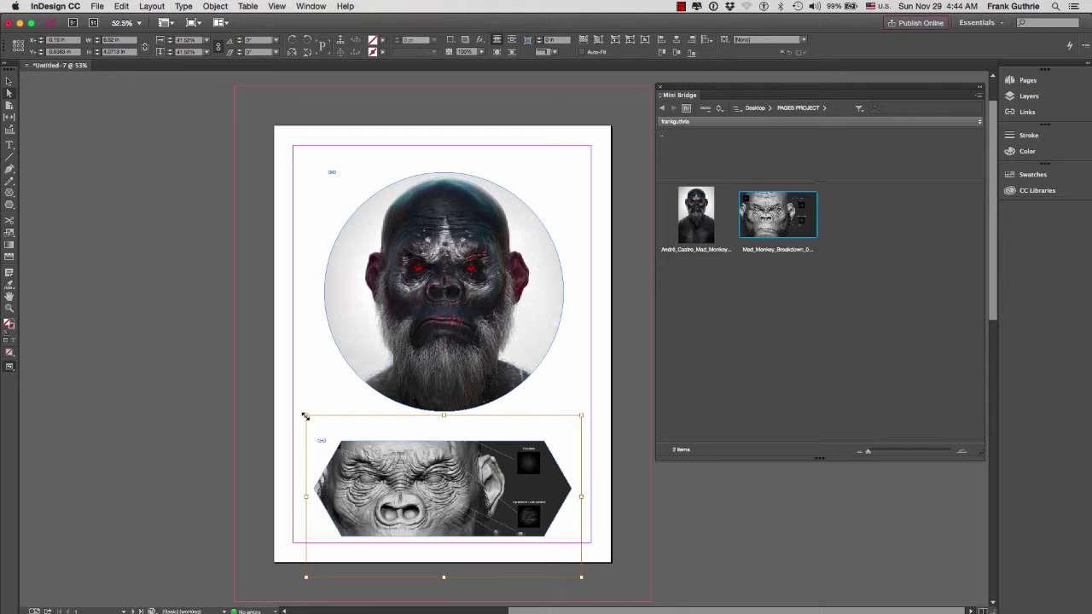
pyautogui.moveTo(306, 417); pyautogui.dragTo(309, 417)
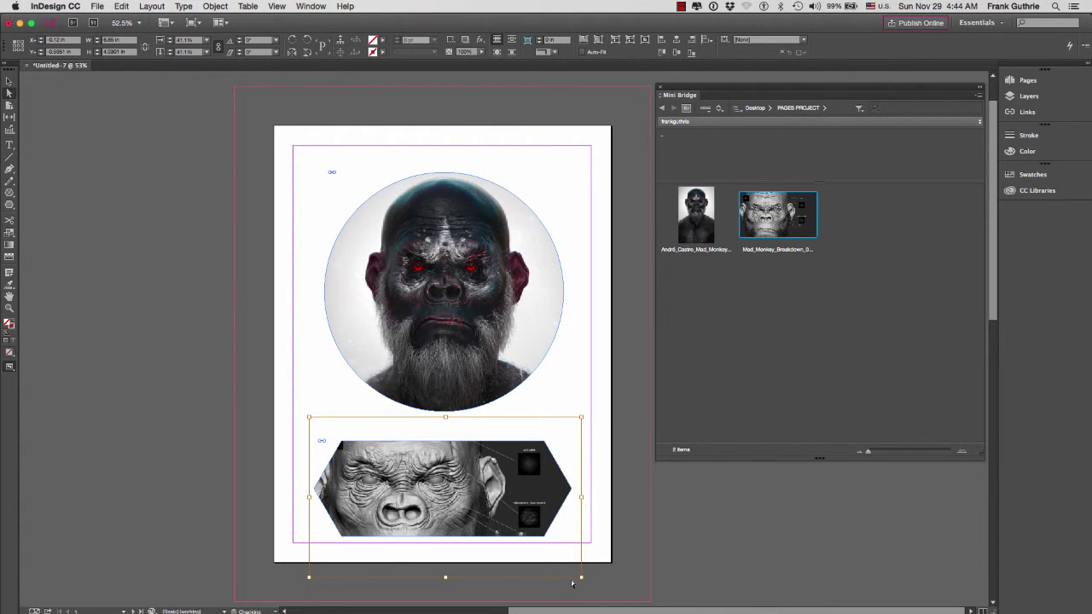
pyautogui.moveTo(581, 577); pyautogui.dragTo(578, 575)
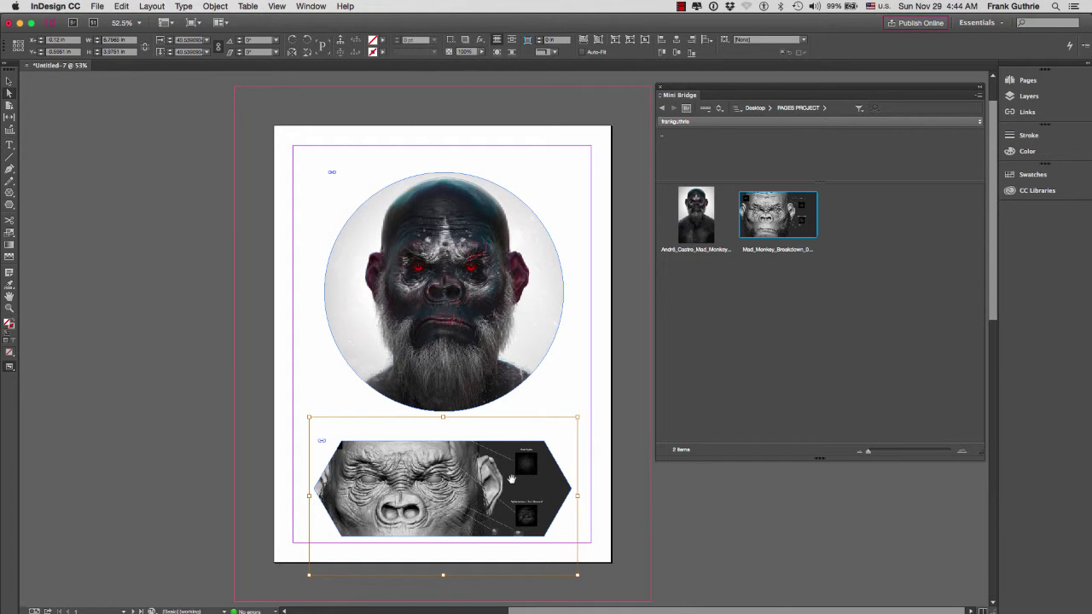
# Round the leftmost and rightmost points of the hexagonal frame into smooth curves with the Convert Direction Point tool
pyautogui.click(9, 169)
pyautogui.moveTo(15, 172); pyautogui.dragTo(98, 210)
pyautogui.moveTo(316, 493); pyautogui.dragTo(309, 527)
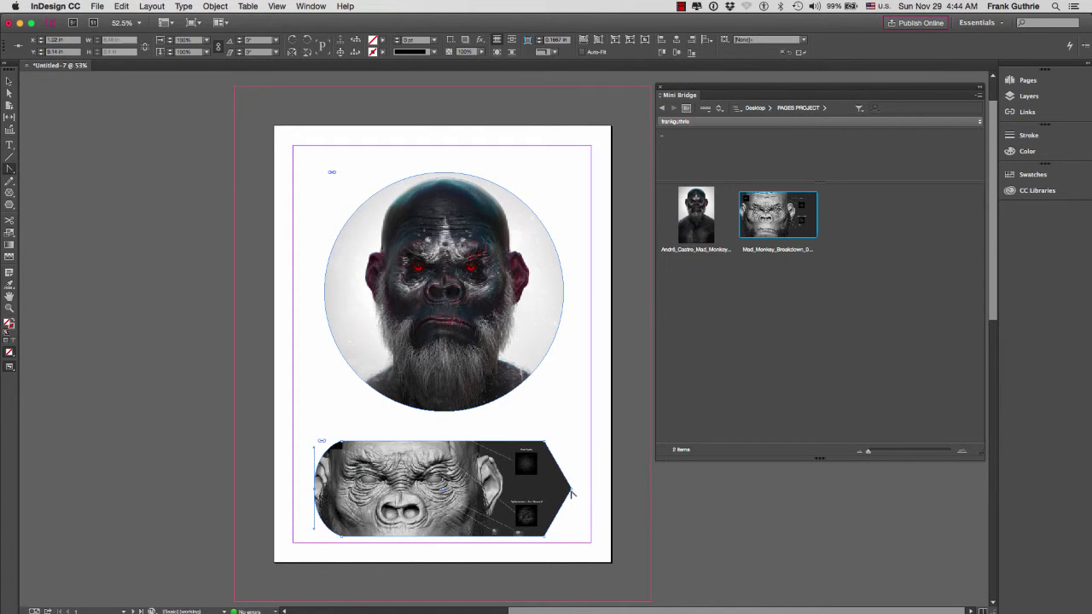
pyautogui.moveTo(572, 492); pyautogui.dragTo(574, 450)
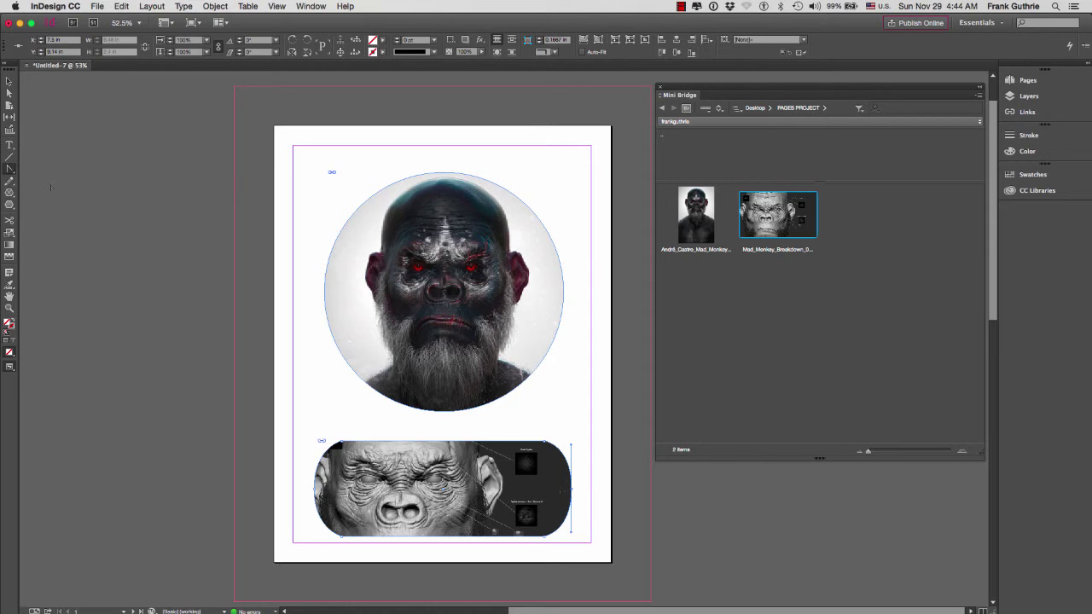
# Remove the leftmost and rightmost anchor points of the lower frame with the Delete Anchor Point tool, reducing it to a rectangle
pyautogui.click(10, 168)
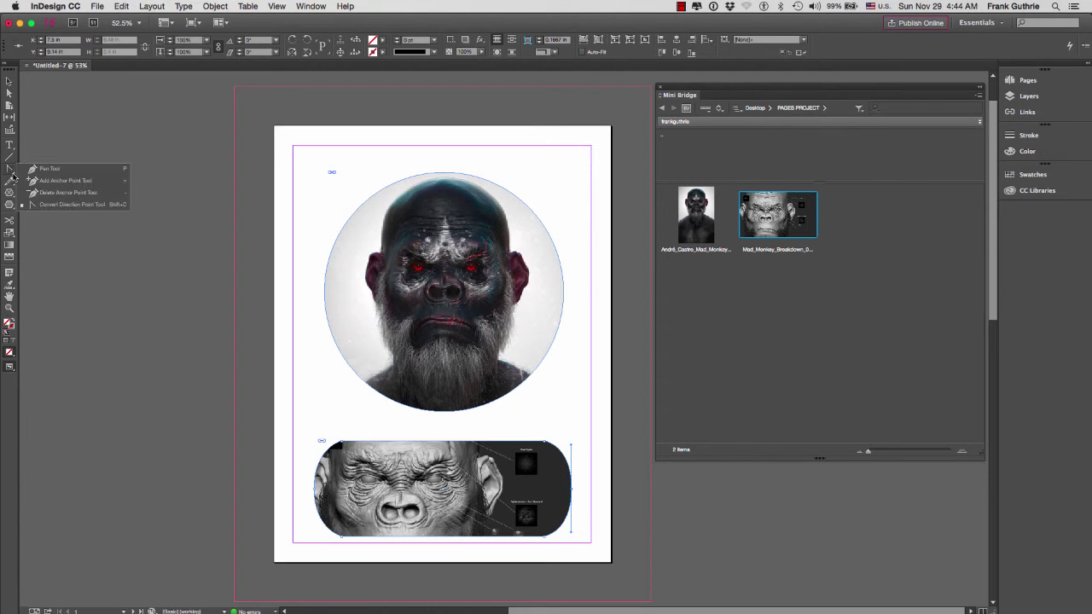
pyautogui.click(65, 193)
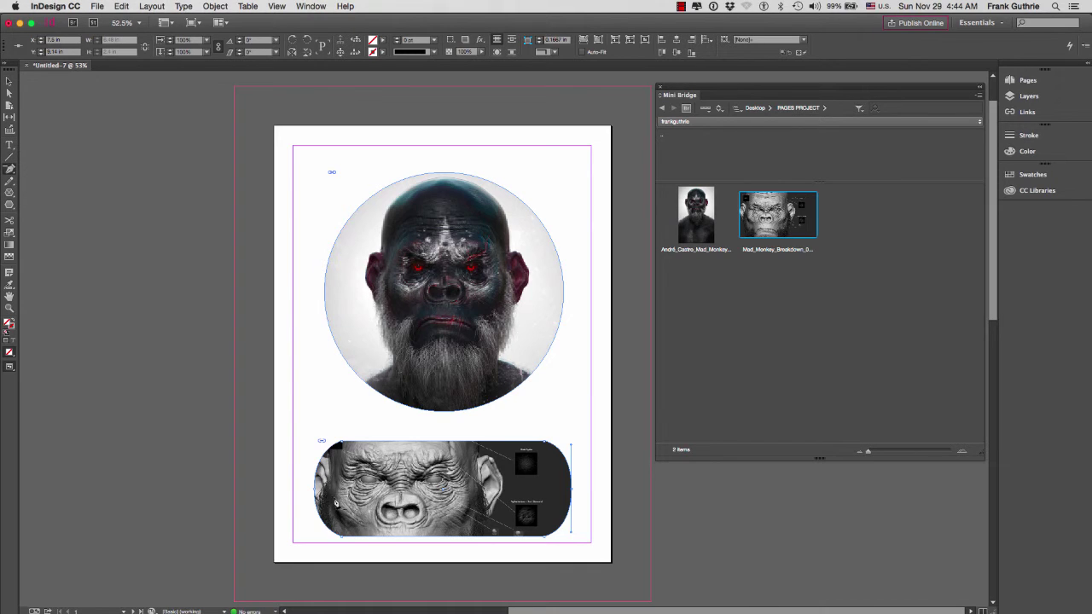
pyautogui.click(316, 493)
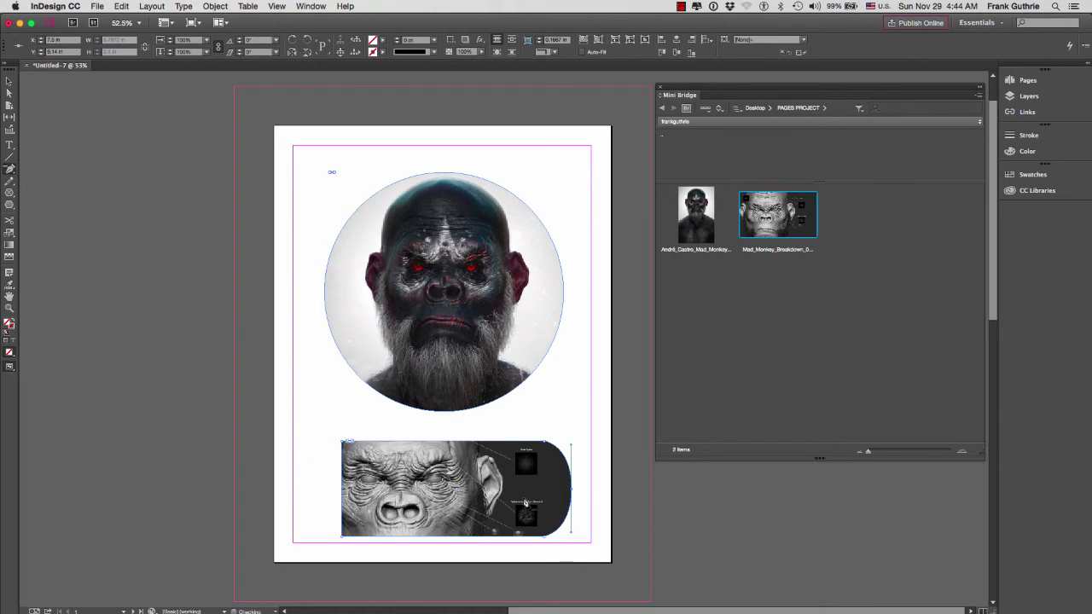
pyautogui.click(573, 493)
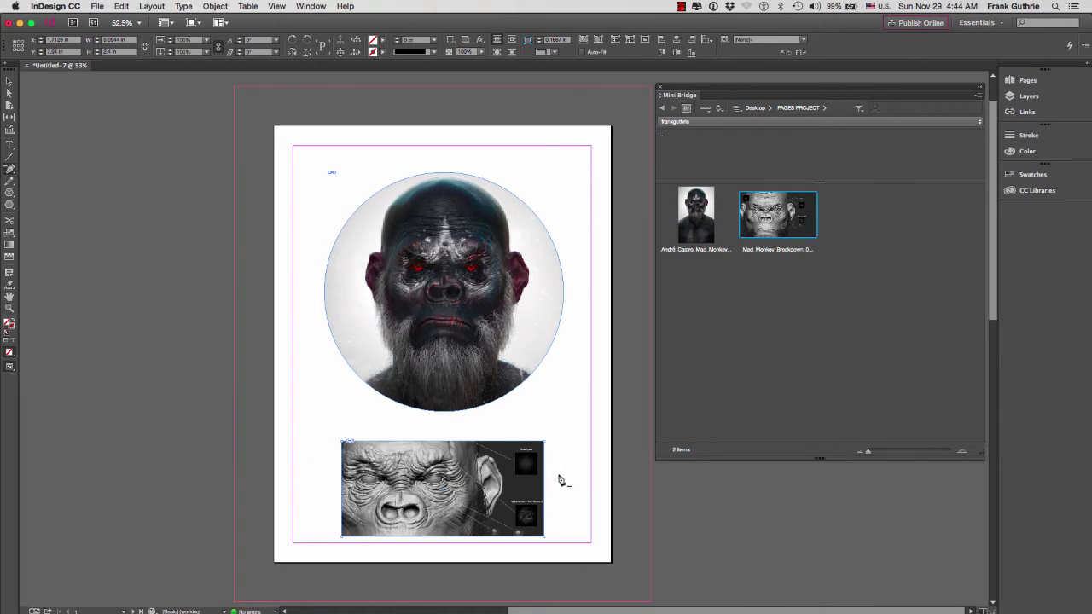